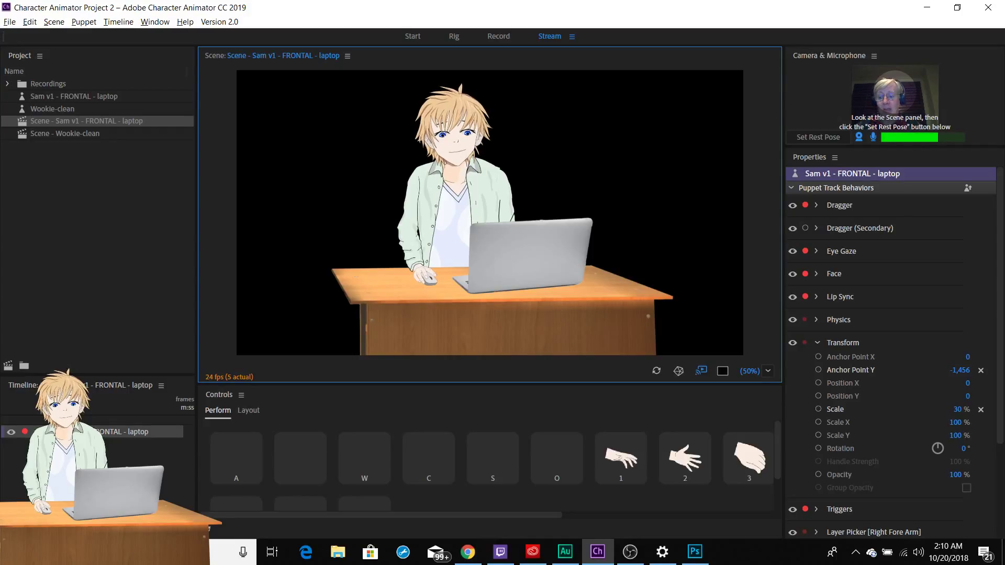
- Open the Scene - Wookie-clean scene and switch to the Record workspace
key("w")
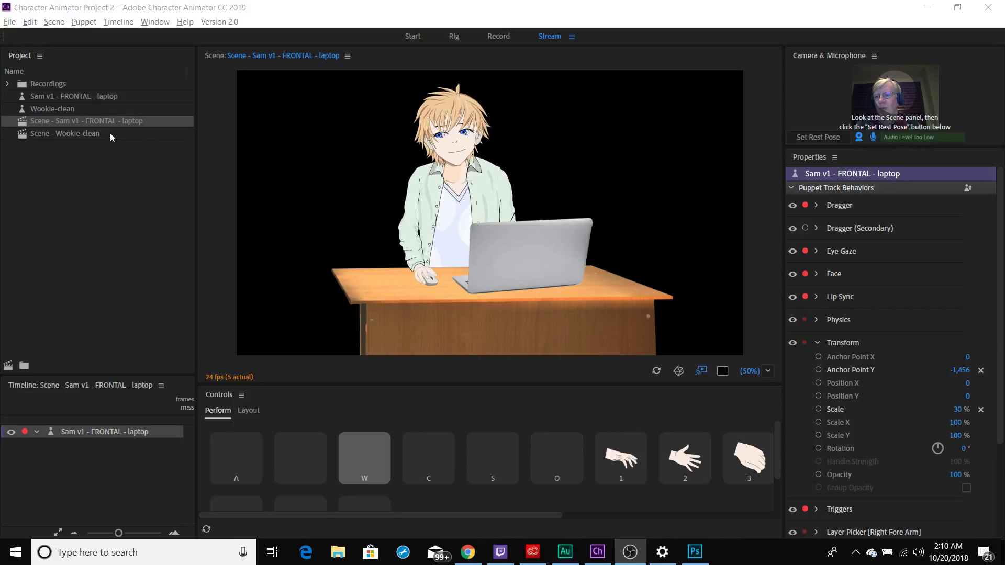
left_click(53, 134)
double_click(58, 133)
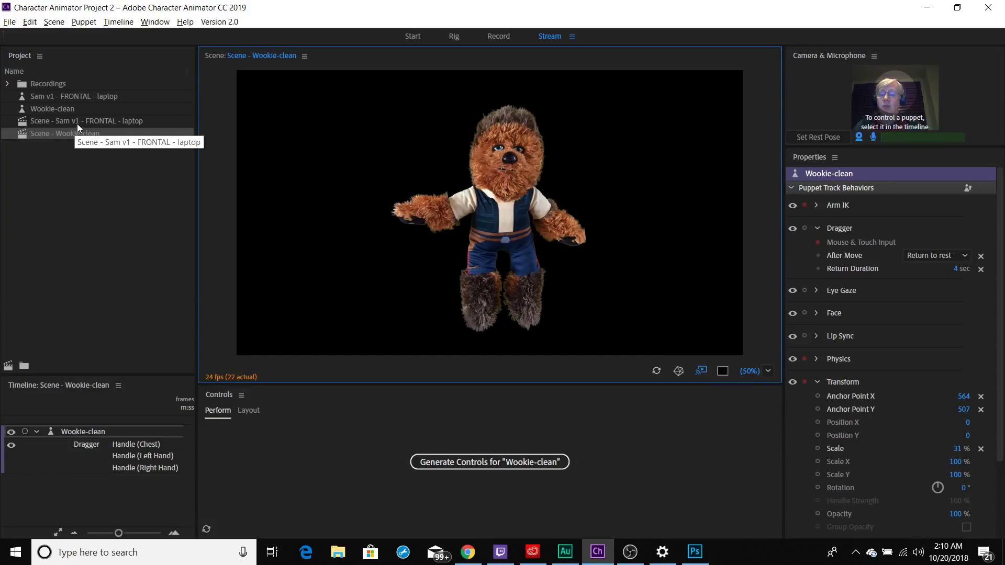
left_click(496, 37)
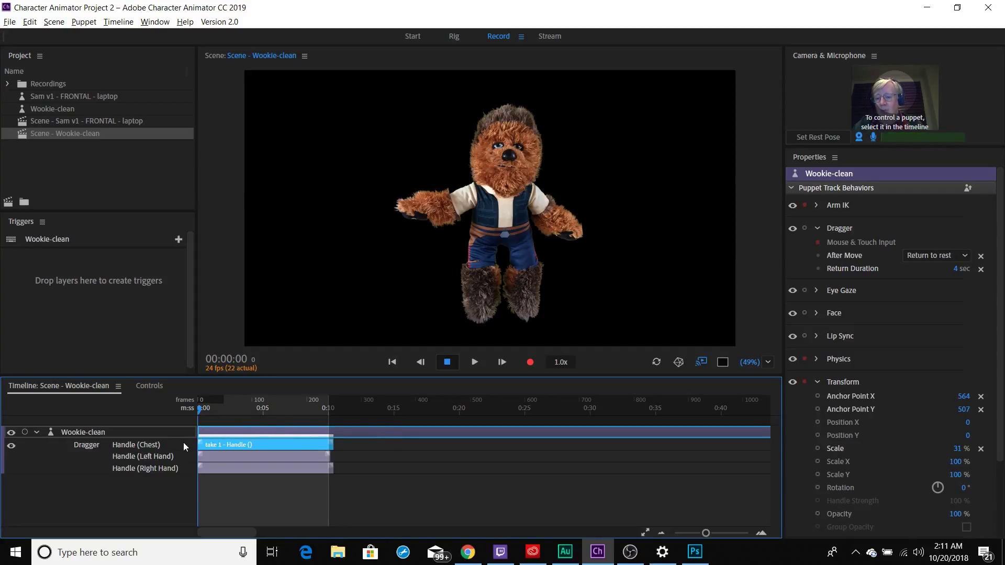
- Play back the Wookie-clean take in the scene and return the playhead to the start
key("space")
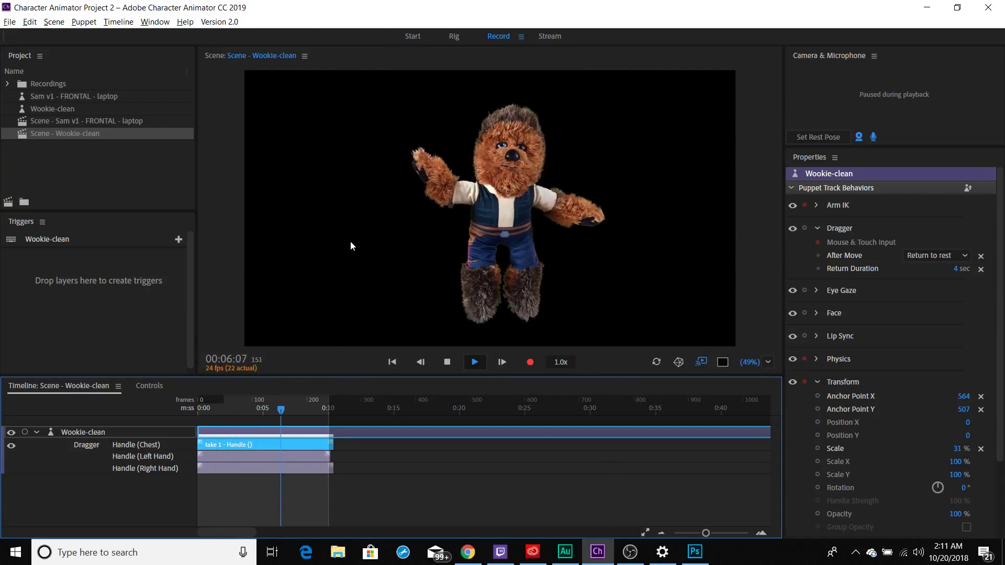
key("space")
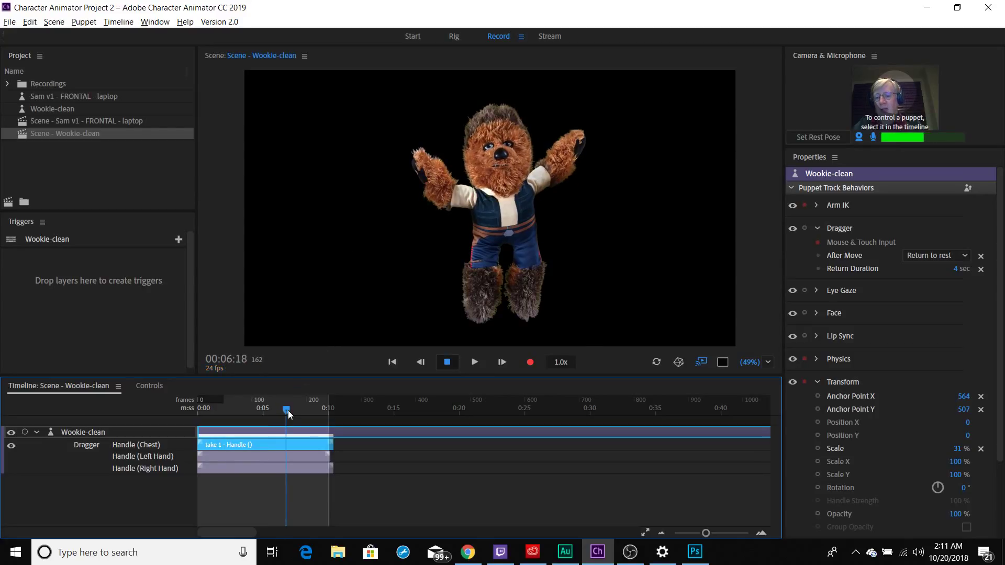
left_click_drag(286, 409, 182, 407)
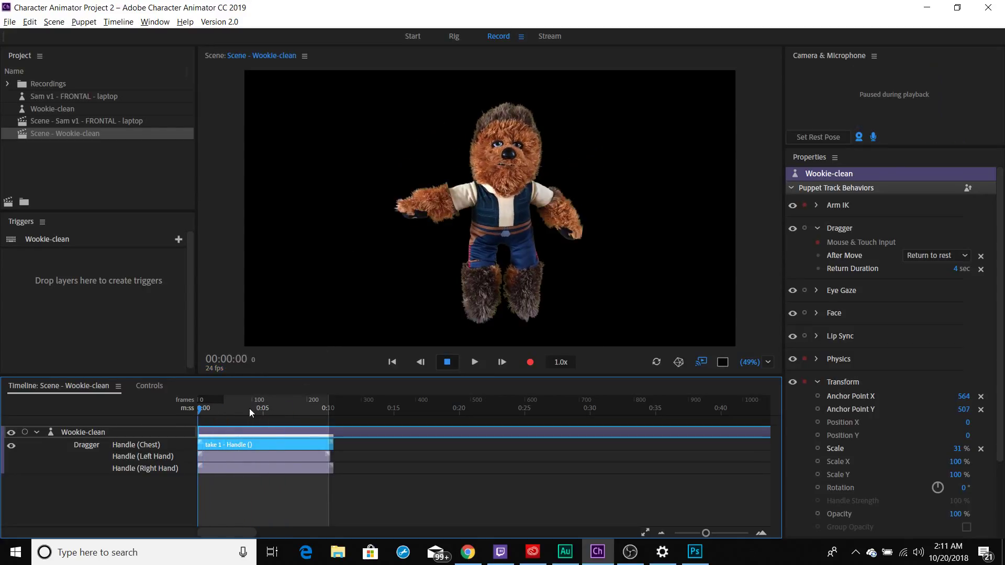
- Set the duration of Scene - Wookie-clean to 5 sec
left_click(67, 134)
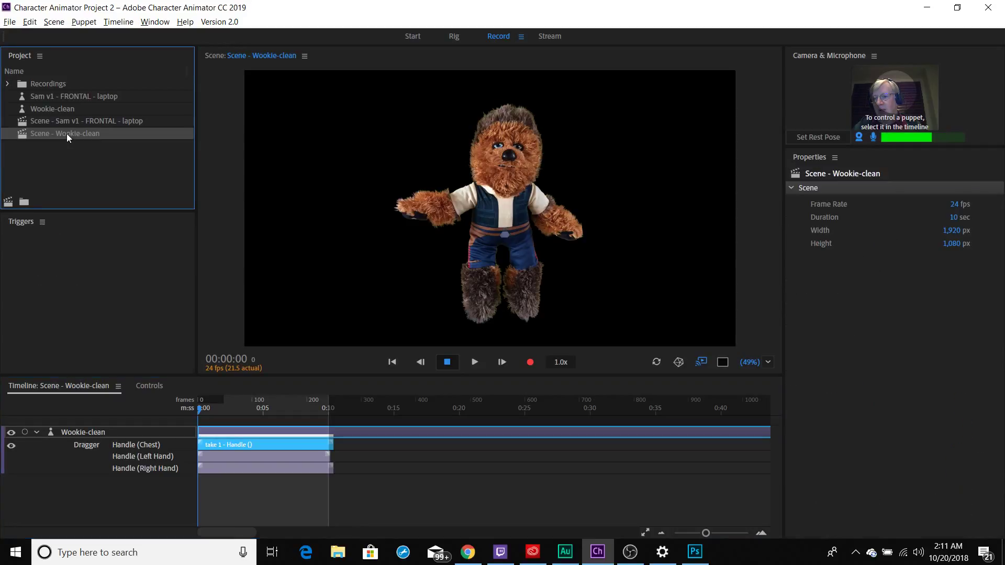
left_click(950, 216)
left_click(949, 217)
type("5")
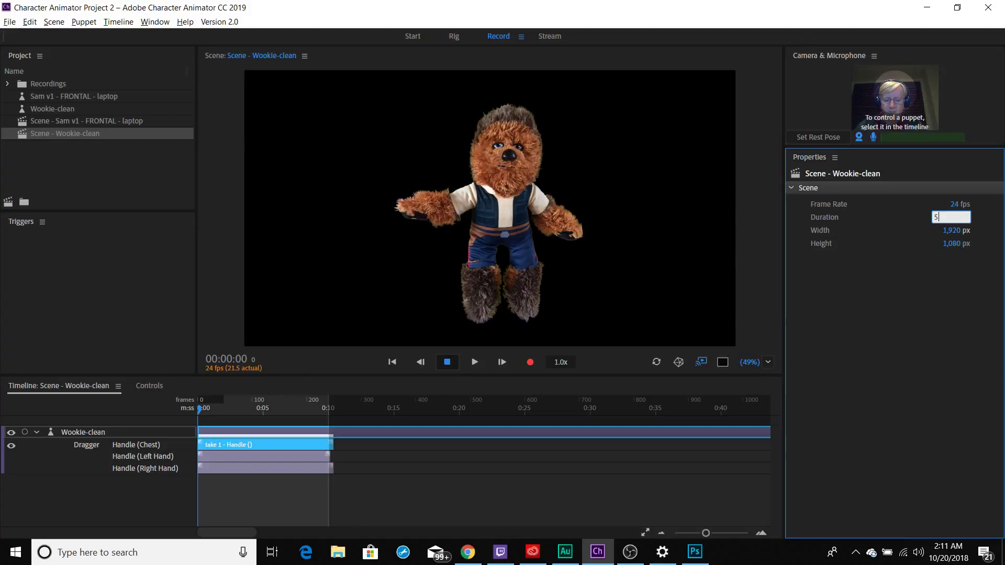
key("Return")
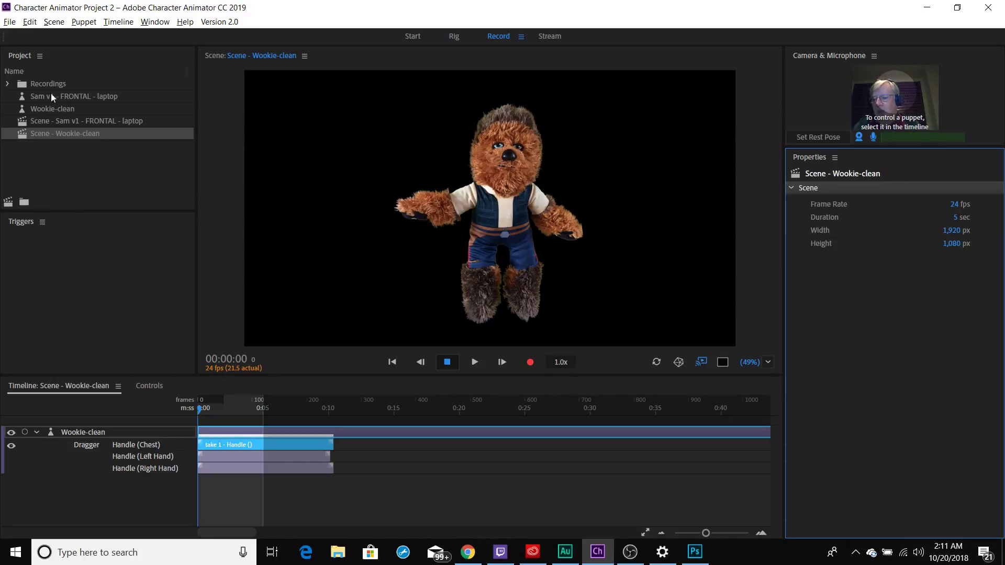
- Export the scene through Adobe Media Encoder as an H.264 video named Scene - Wookie-clean in Documents > Adobe > Character Animator
left_click(11, 22)
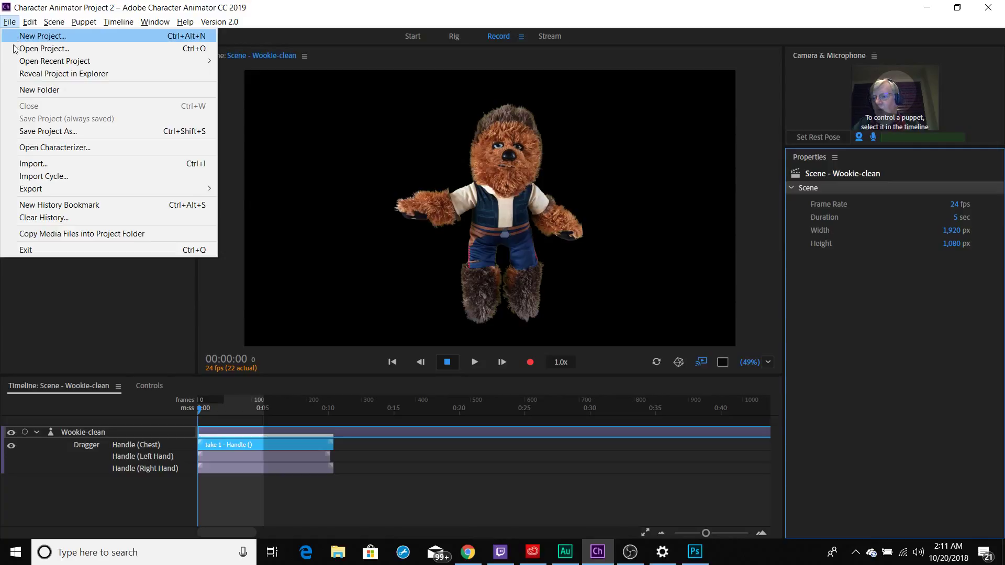
mouse_move(38, 194)
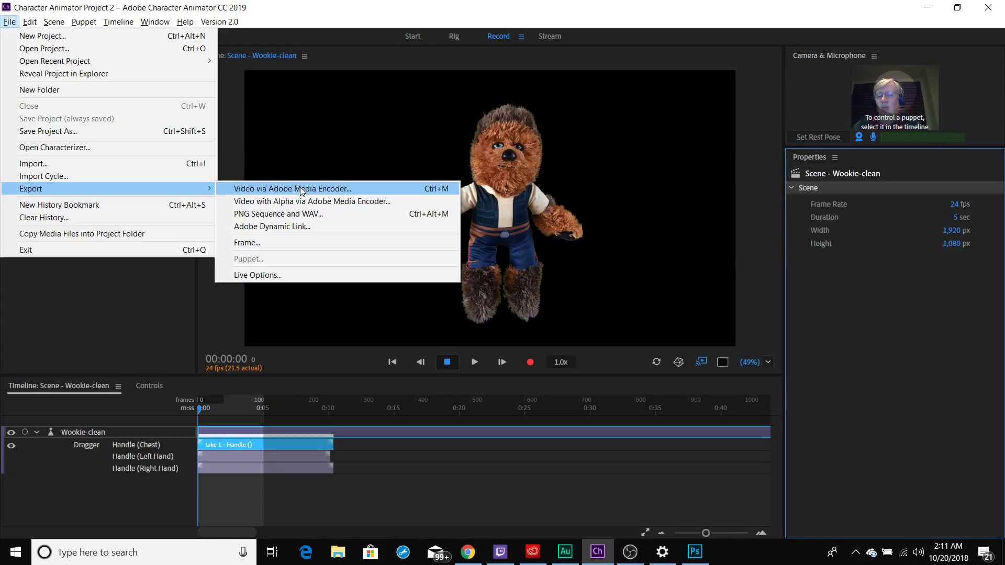
left_click(317, 189)
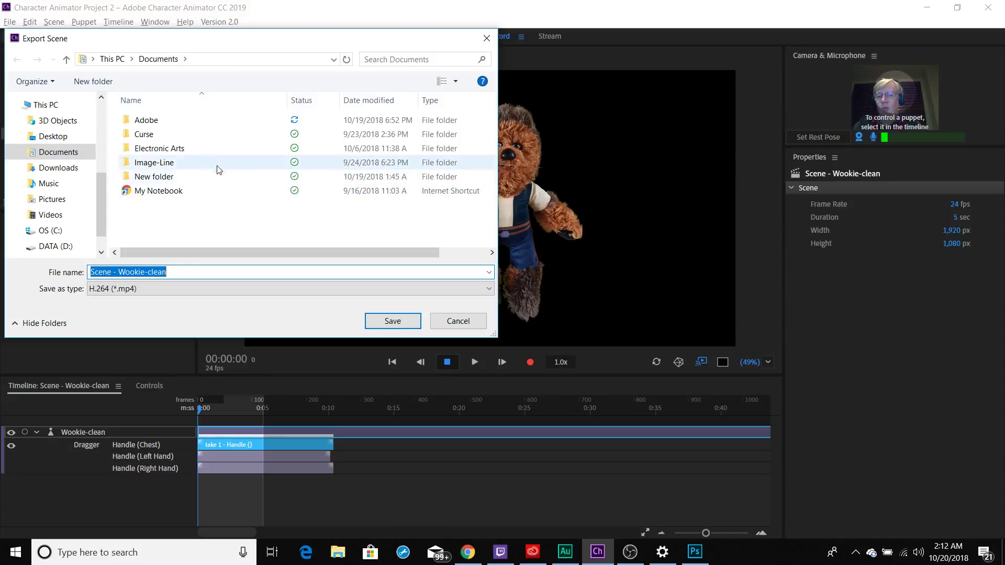
left_click(161, 122)
double_click(161, 123)
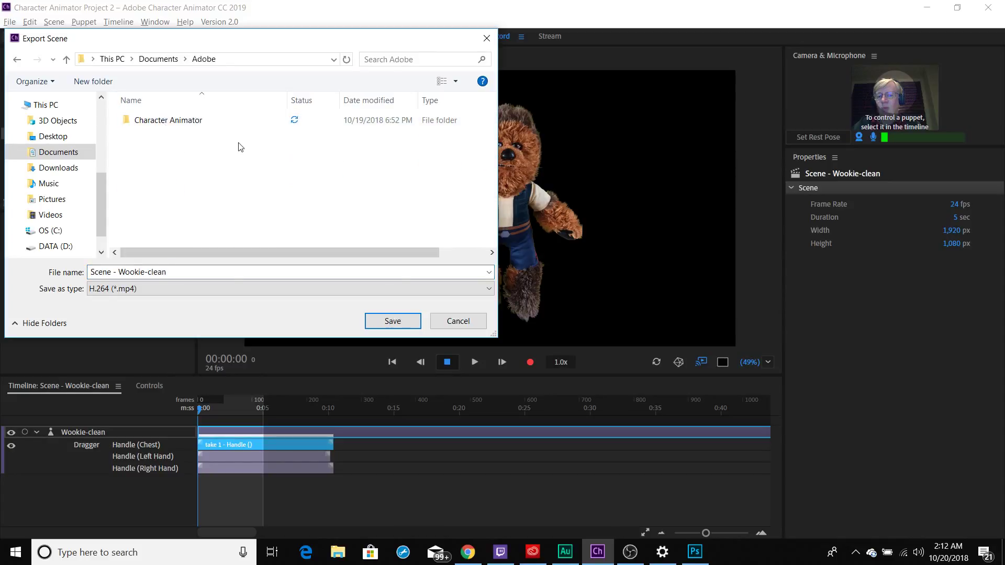
left_click(166, 122)
double_click(166, 121)
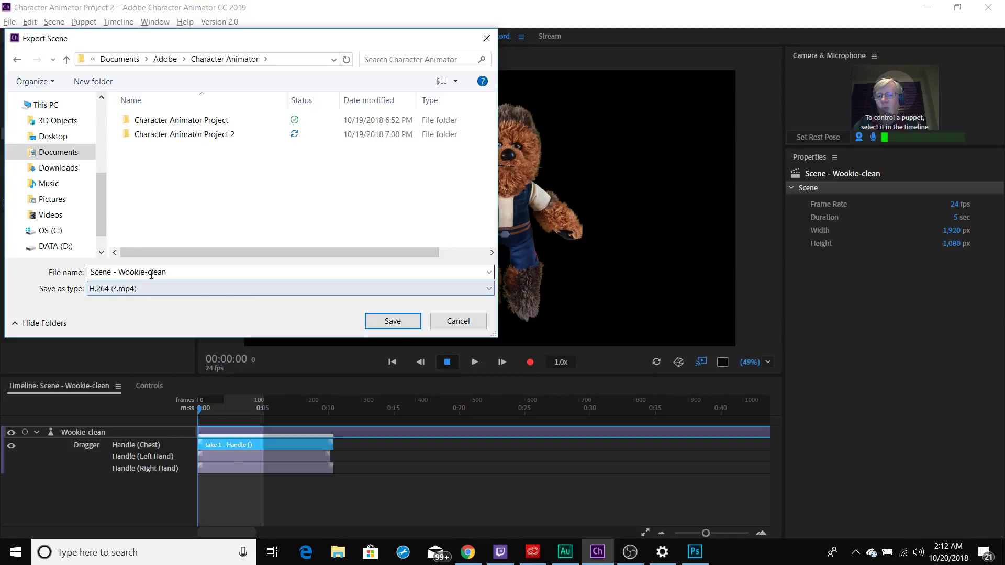
left_click(376, 323)
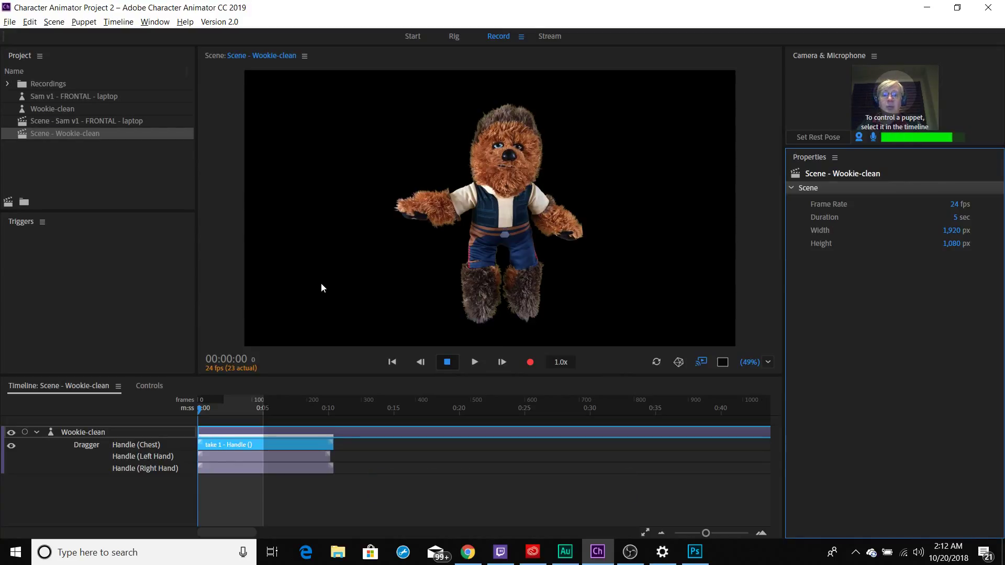
- Turn off the microphone and camera inputs, and switch to Adobe Media Encoder with its window maximized
left_click(873, 137)
left_click(858, 137)
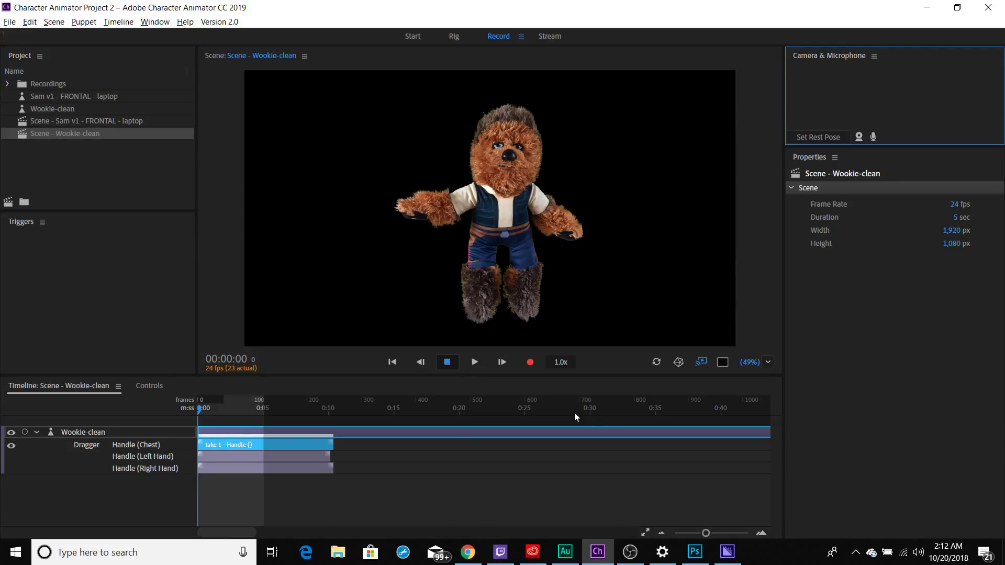
left_click(725, 553)
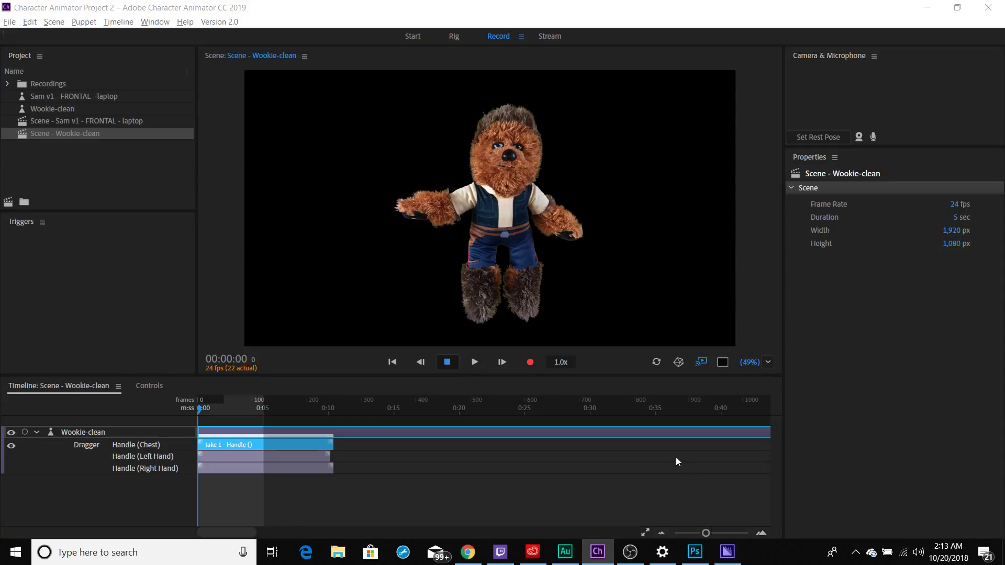
mouse_move(726, 554)
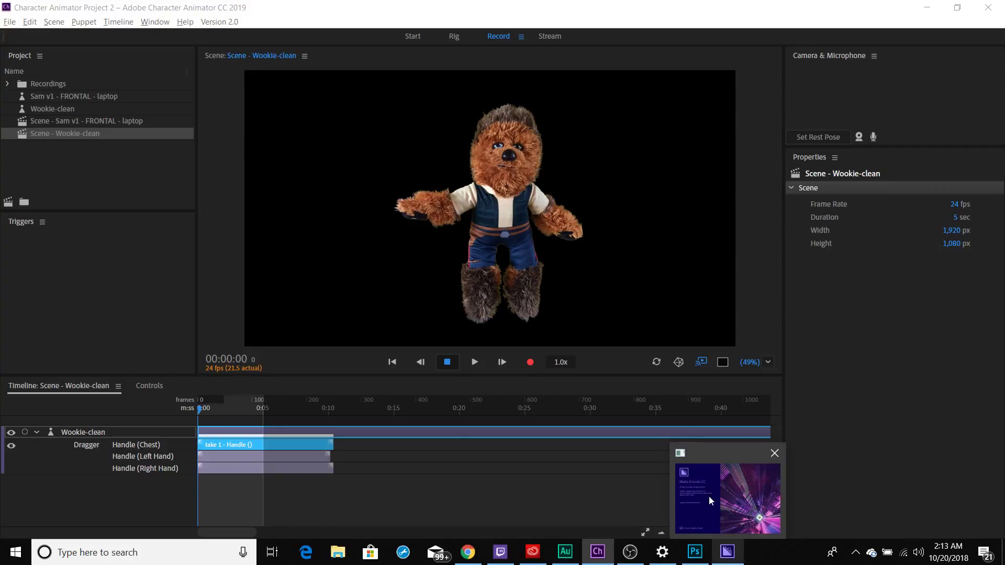
left_click(720, 511)
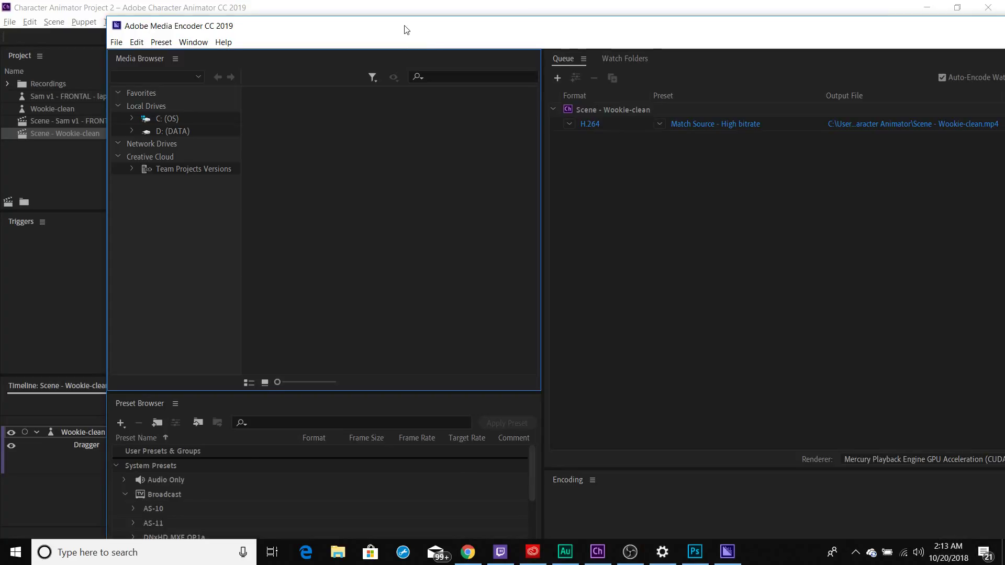
double_click(547, 31)
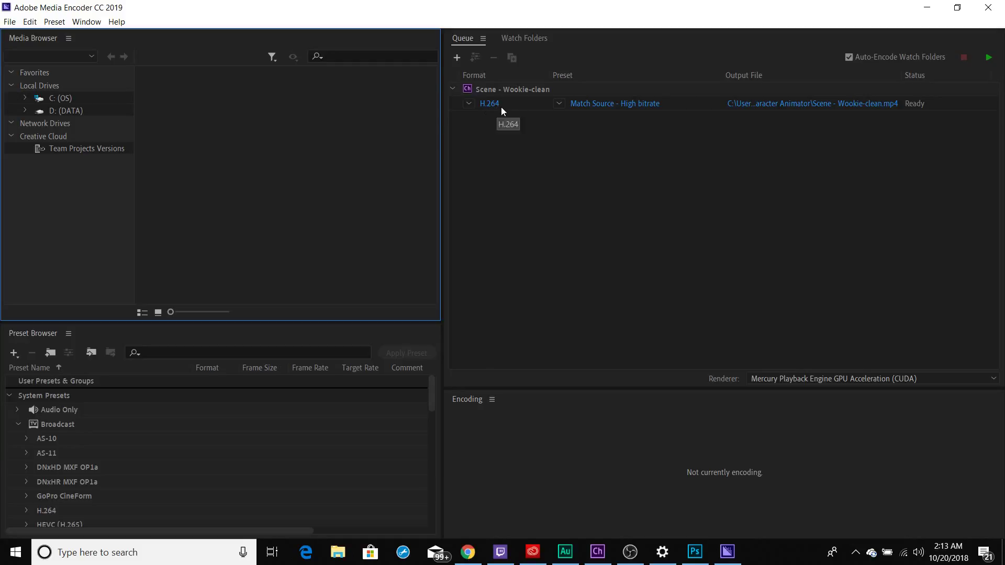
- Review the available formats and presets for the queued Wookie-clean scene and the renderer options without changing them
left_click(469, 104)
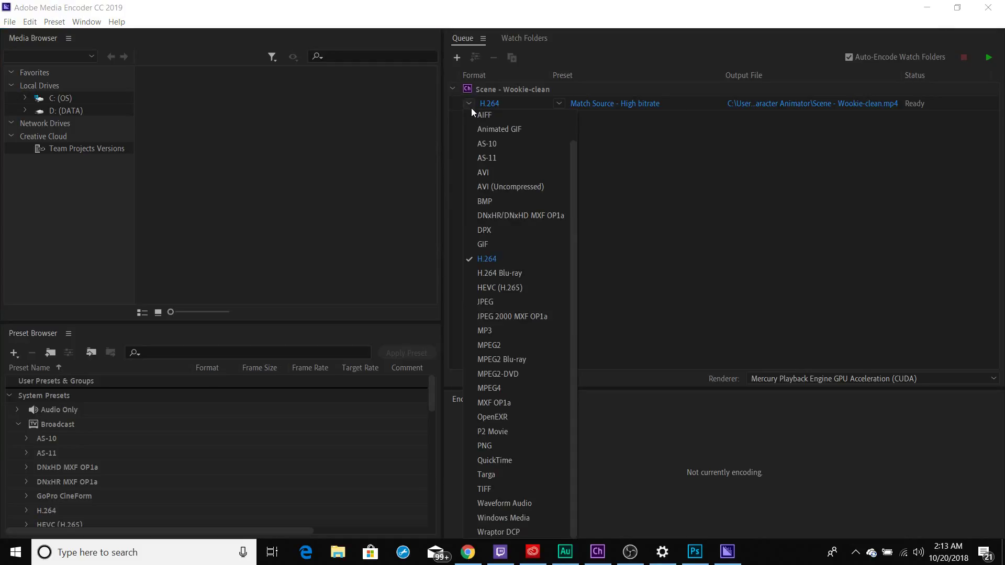
left_click(468, 106)
left_click(558, 104)
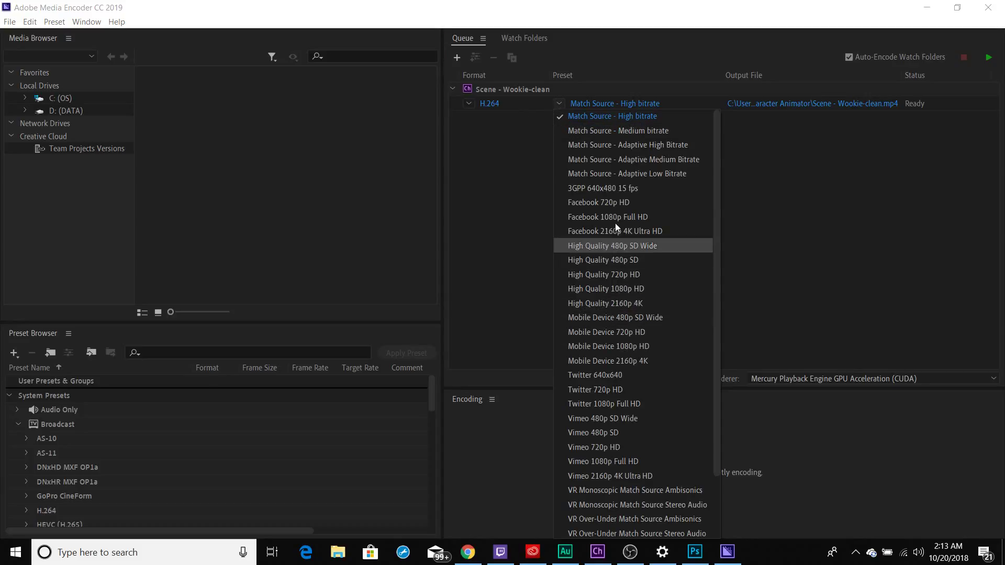
left_click(559, 107)
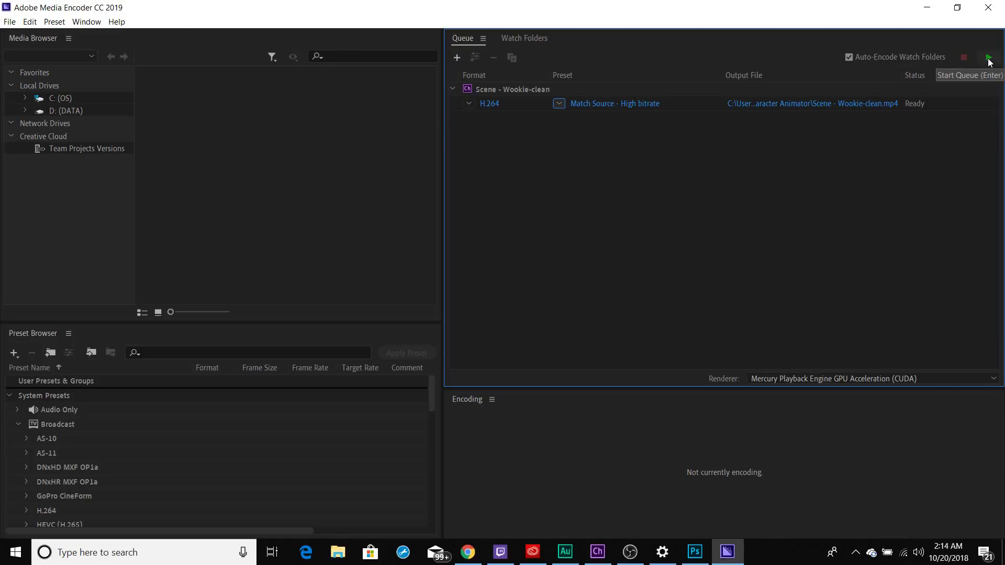
left_click(990, 382)
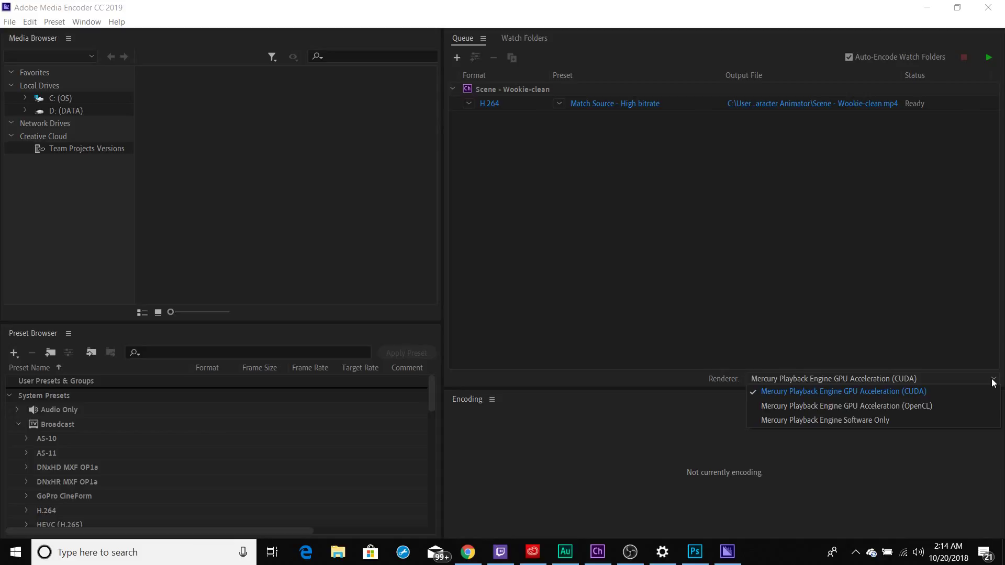
left_click(993, 382)
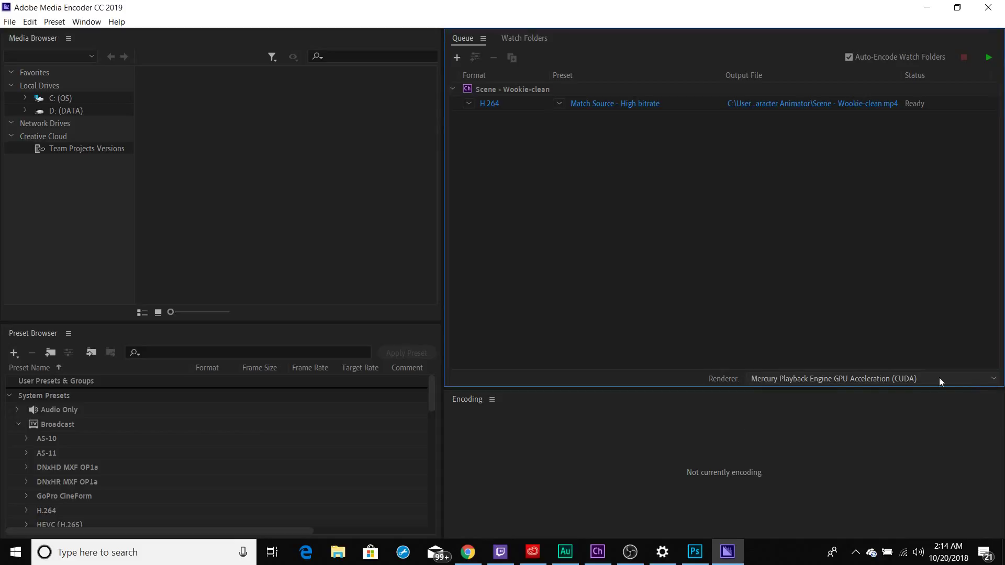
- Start encoding the queued scene and enlarge the encoding progress area
left_click(991, 59)
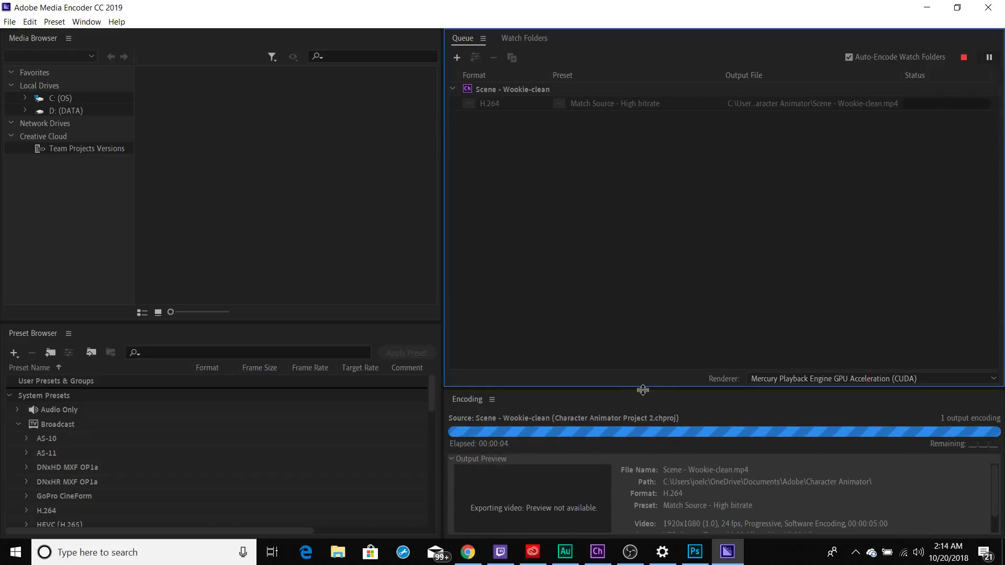
left_click_drag(639, 388, 634, 286)
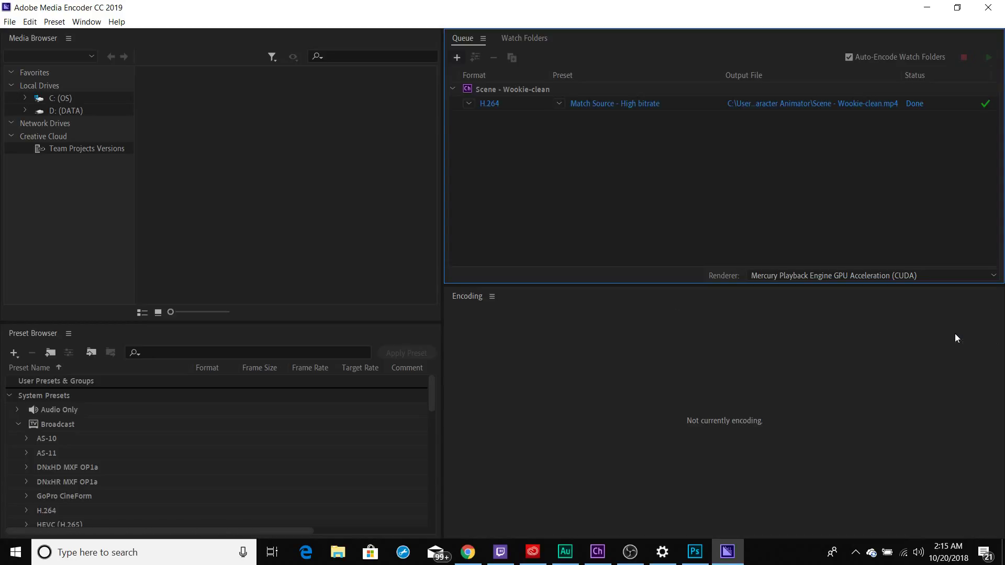
- Open the encoded file's output folder and play the Scene - Wookie-clean video in Movies & TV
left_click(792, 105)
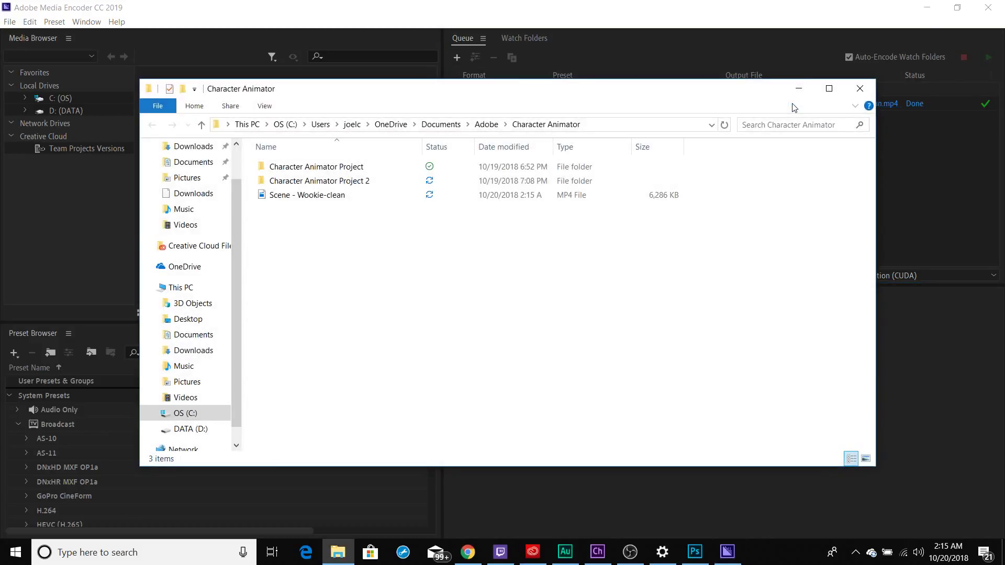
double_click(324, 198)
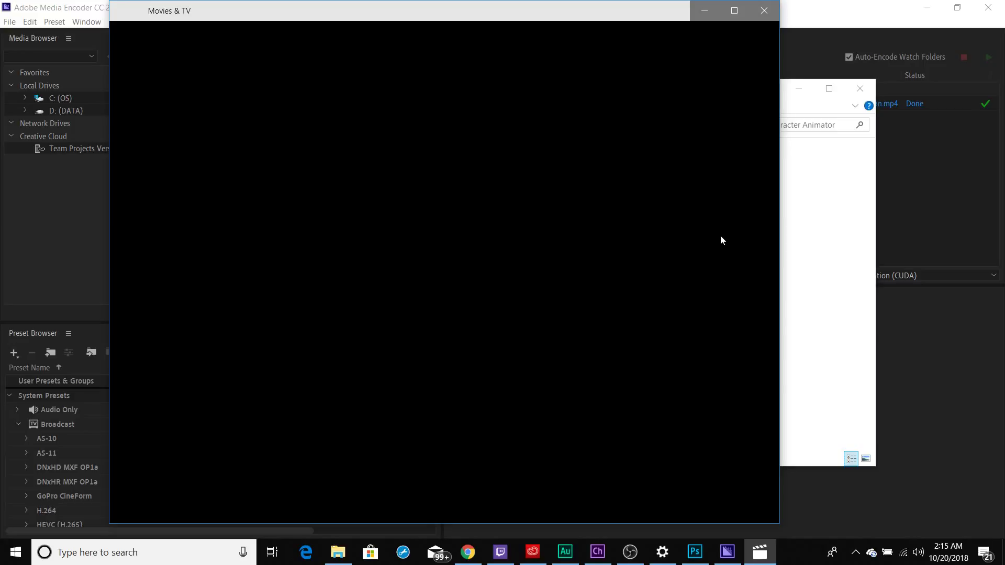
left_click_drag(433, 16, 455, 16)
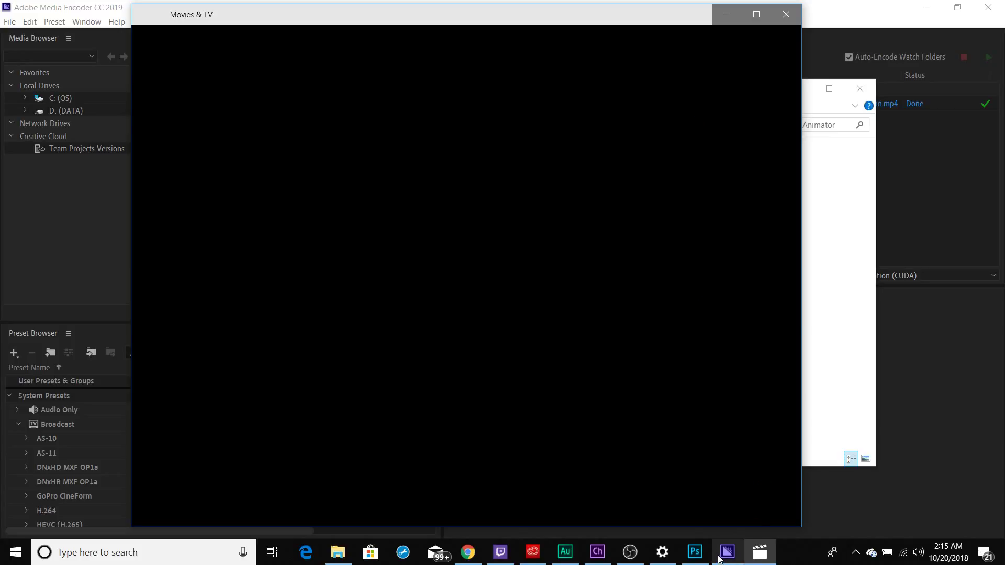
- Switch back to Adobe Media Encoder and examine the export formats offered for the encoded scene
mouse_move(723, 557)
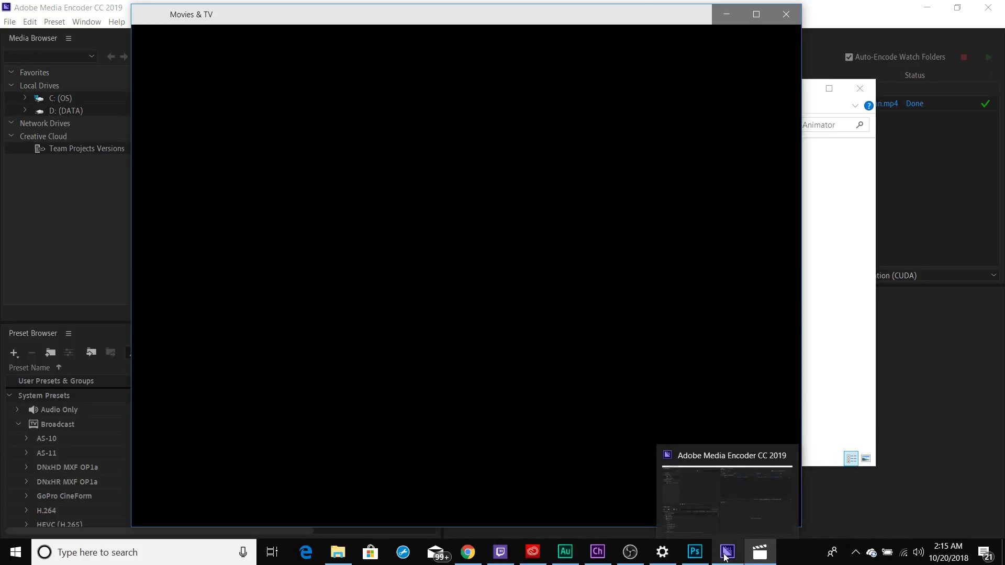
left_click(724, 556)
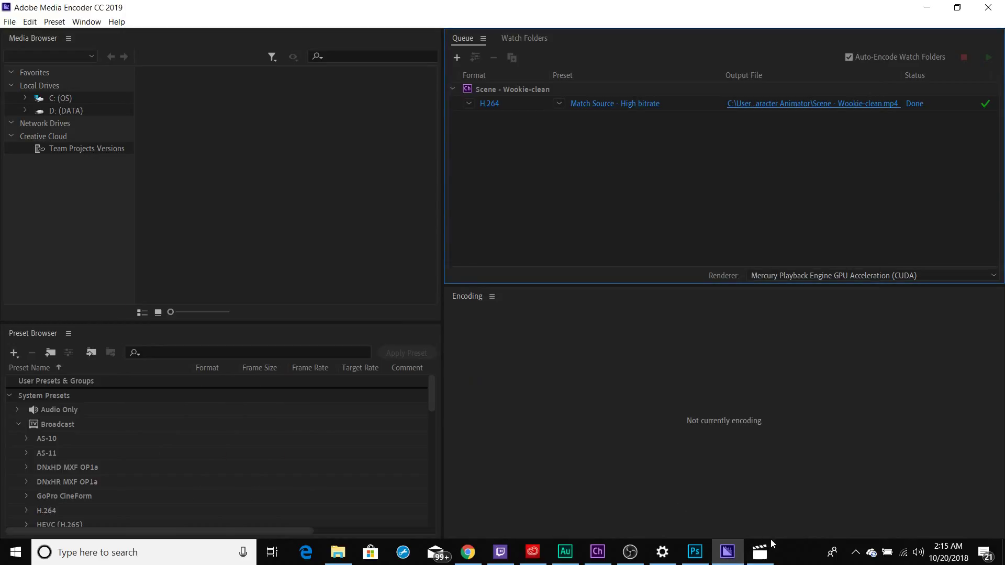
left_click(470, 103)
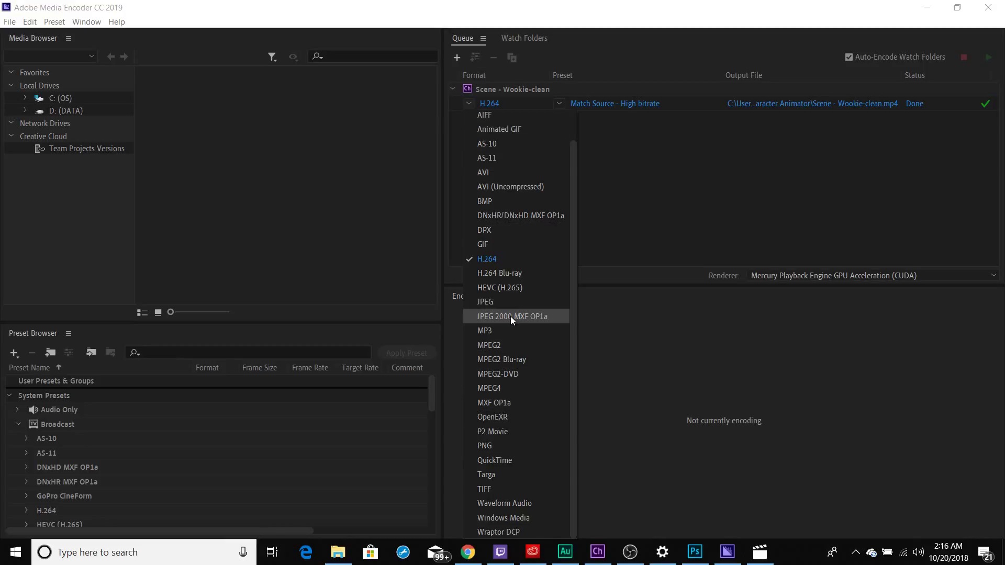
- Switch to Movies & TV and rewind the Scene - Wookie-clean video to near its start
left_click(758, 552)
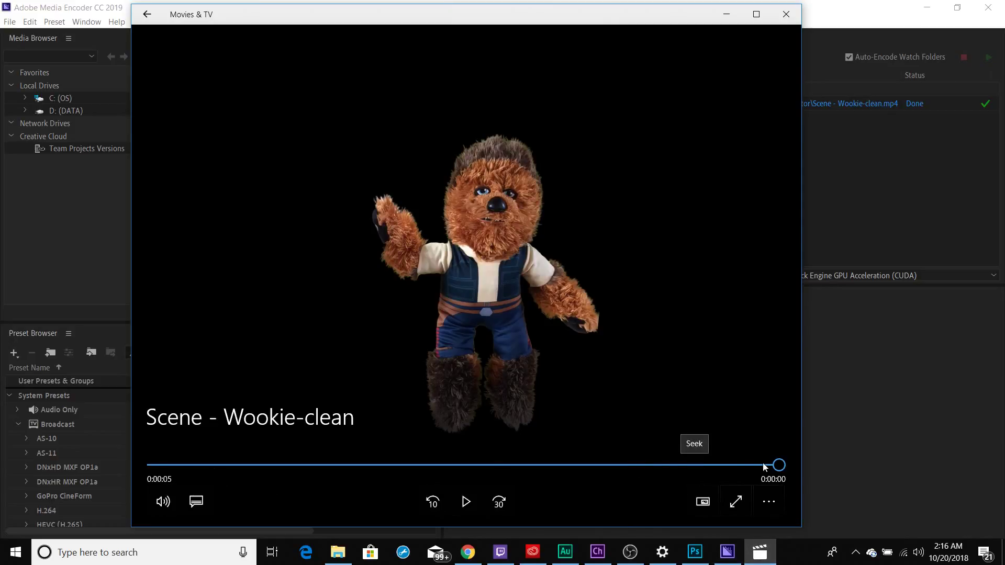
left_click_drag(689, 465, 157, 445)
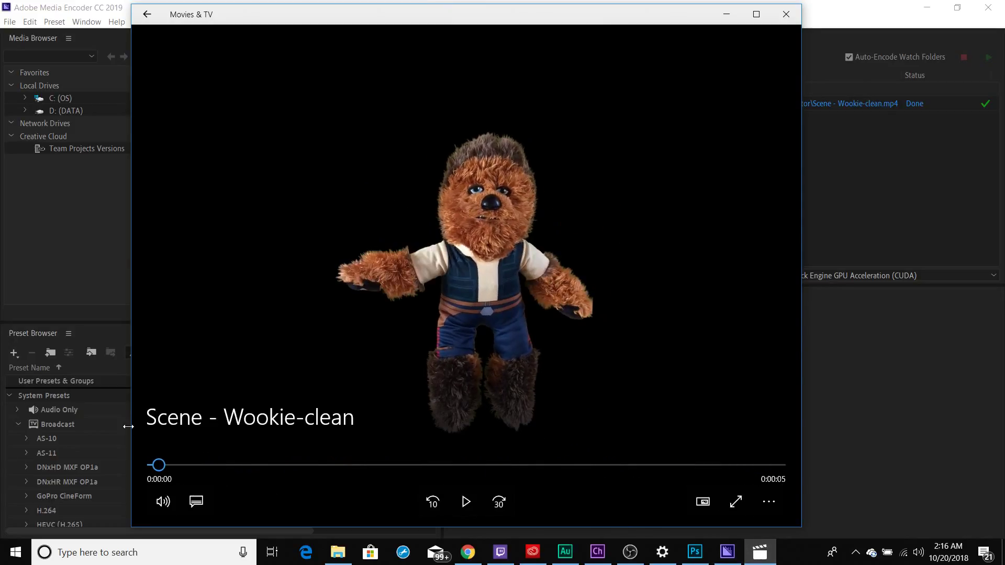
- Play the Scene - Wookie-clean video through, close it, and minimize Adobe Media Encoder to reveal the output folder
left_click(466, 502)
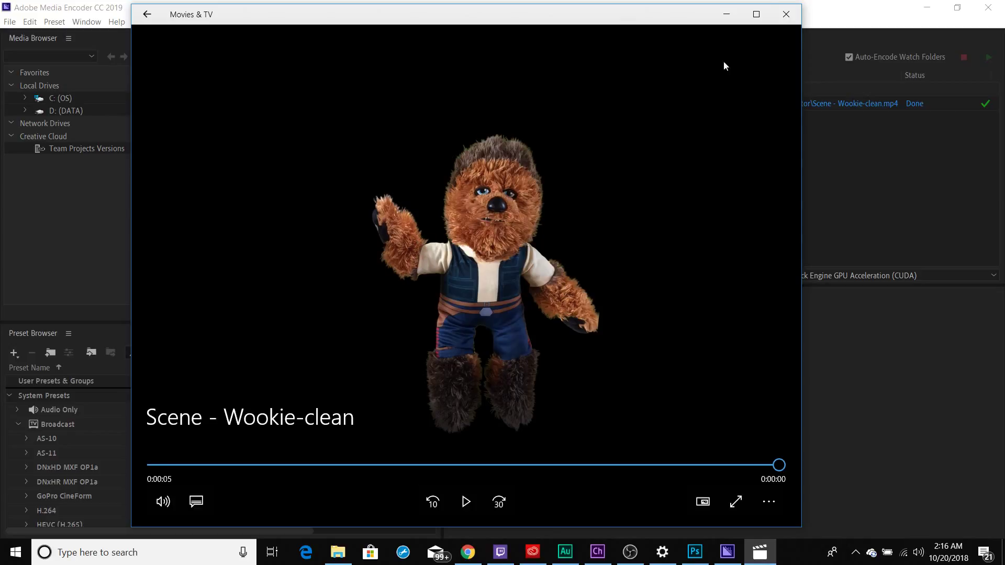
left_click(776, 18)
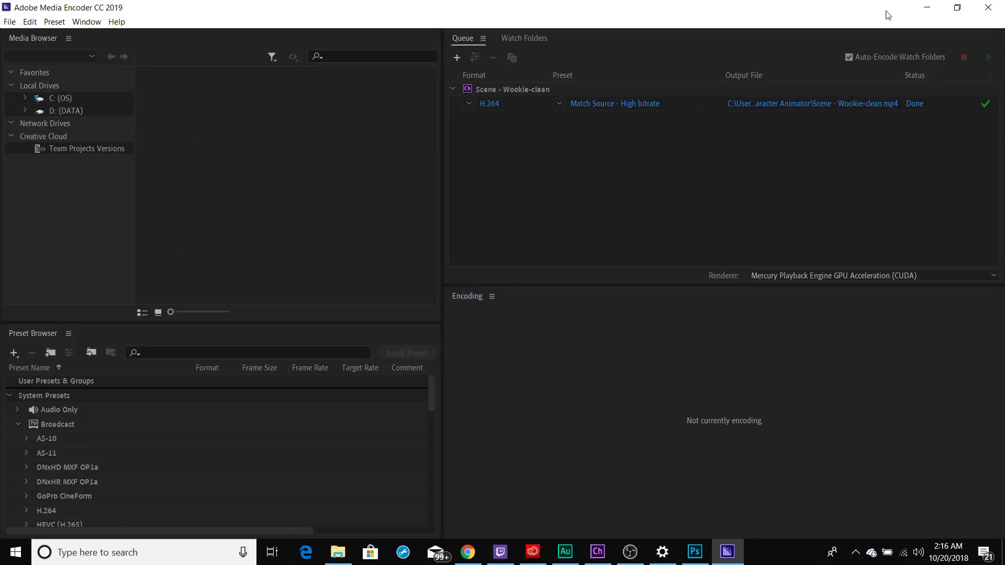
left_click(940, 7)
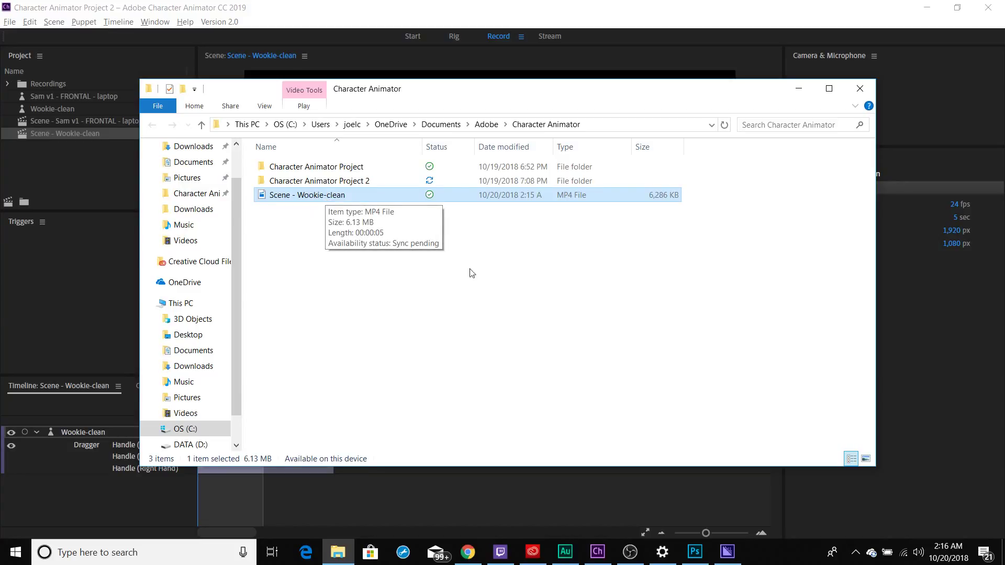
left_click(731, 560)
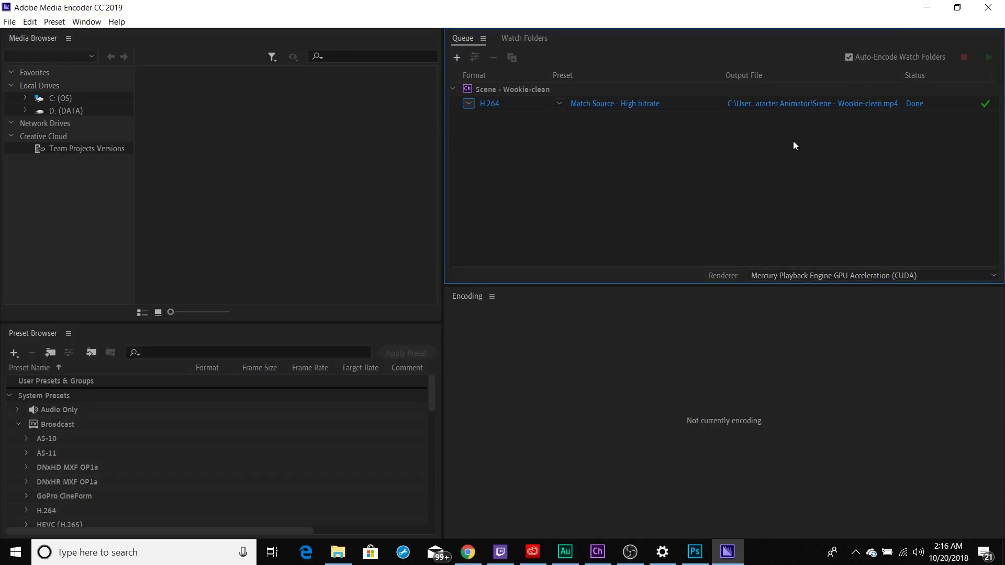
left_click(913, 10)
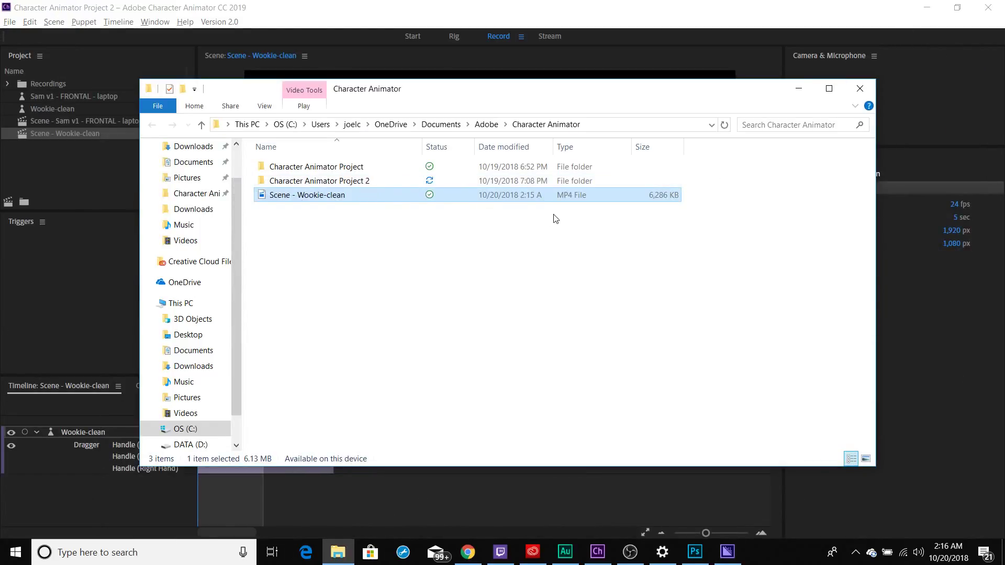
- Switch to Chrome, go to youtube.com and open the video upload page
left_click(471, 555)
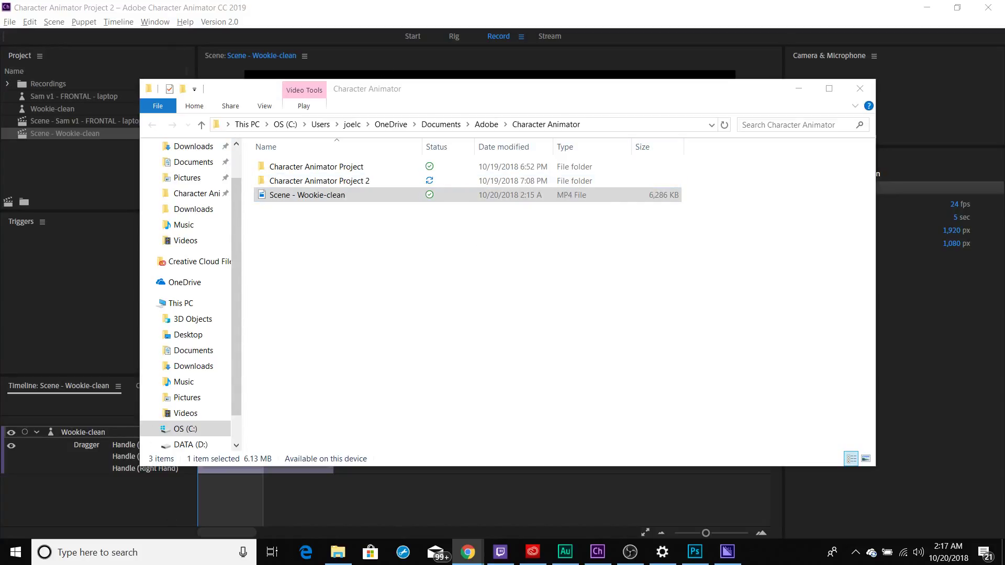
left_click_drag(1004, 406, 364, 5)
type("you")
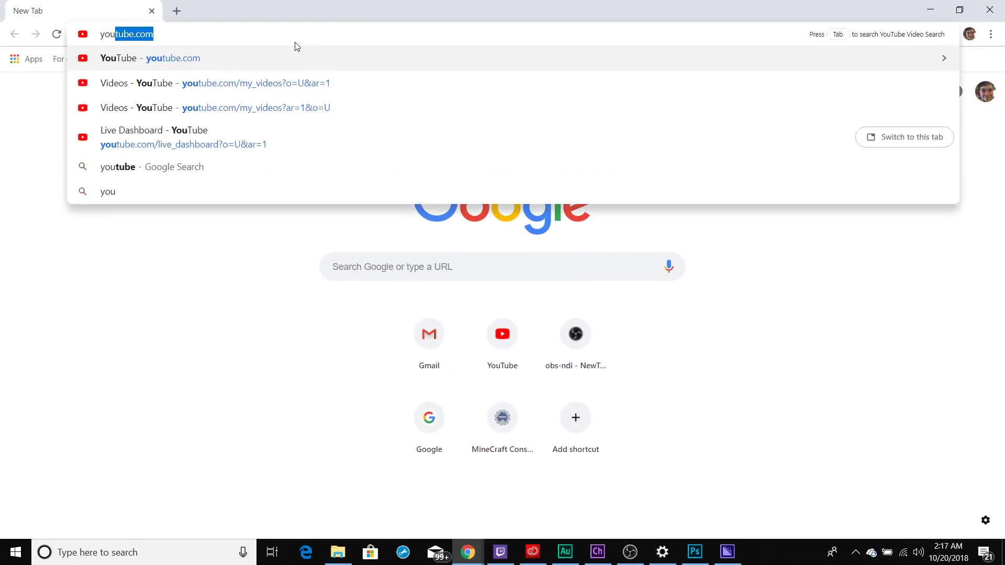
key("Return")
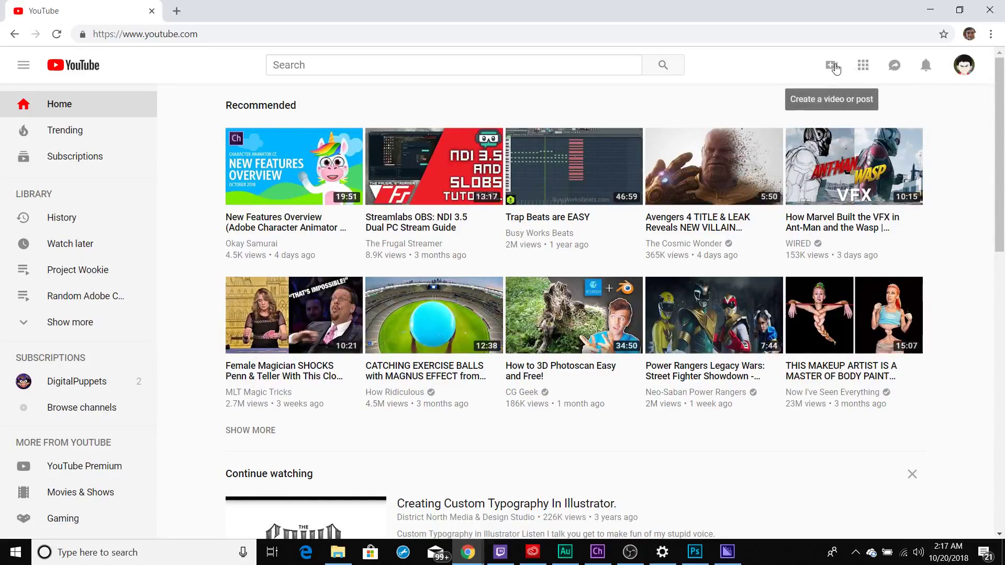
left_click(836, 67)
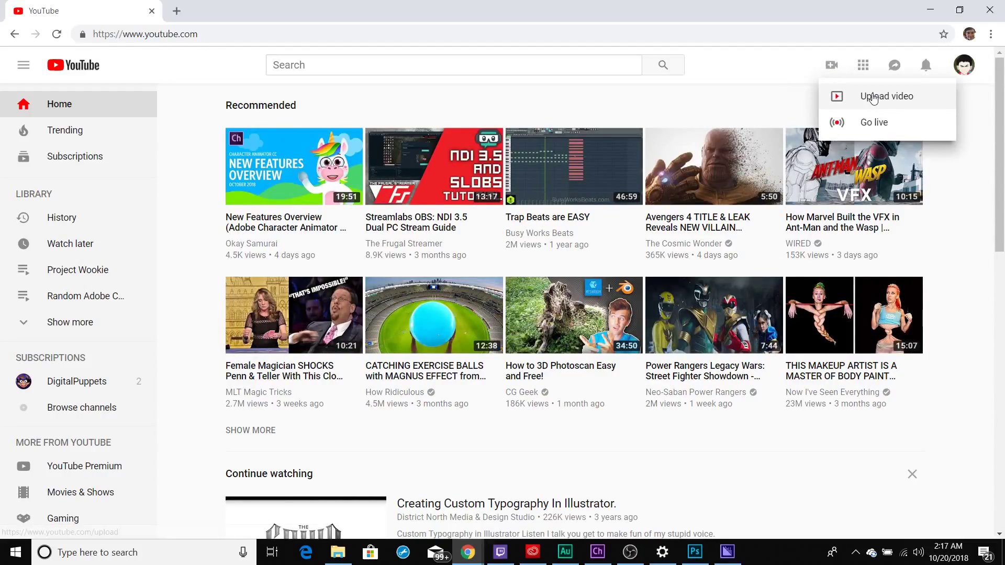
left_click(873, 98)
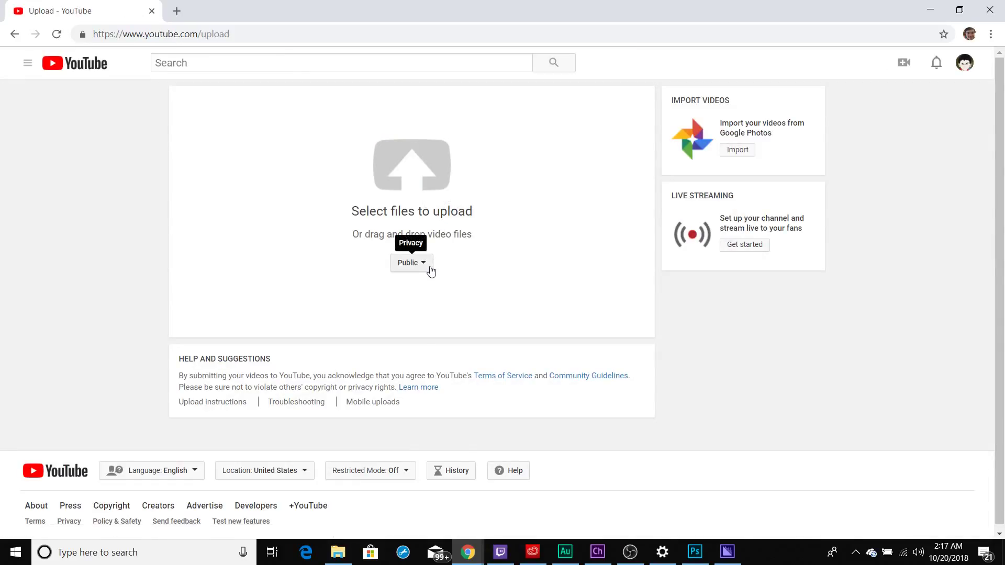
- Bring the Character Animator output folder over the upload page and upload the Scene - Wookie-clean MP4 file to YouTube
key("alt+Tab")
key("Tab")
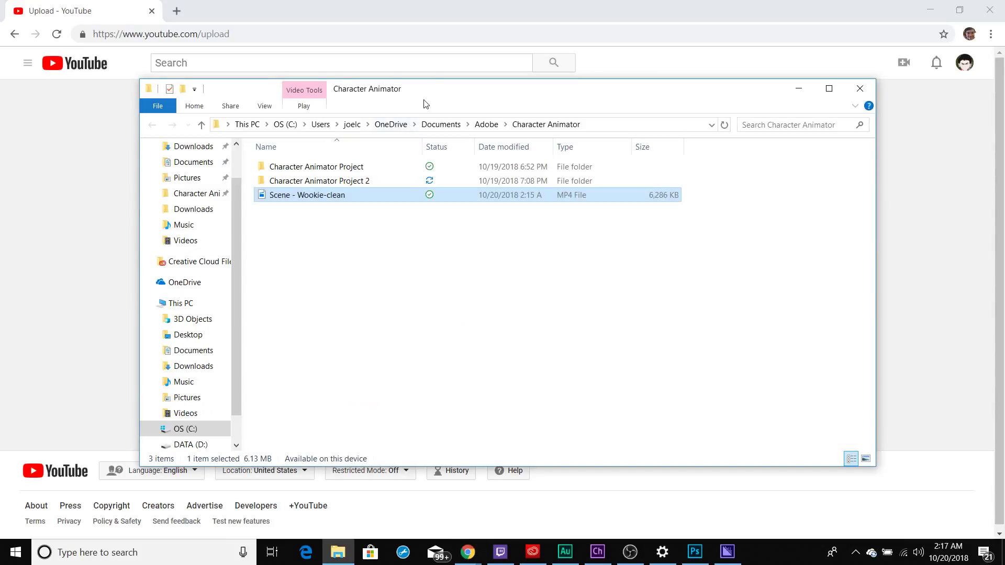
left_click_drag(423, 99, 432, 274)
left_click_drag(343, 372, 406, 198)
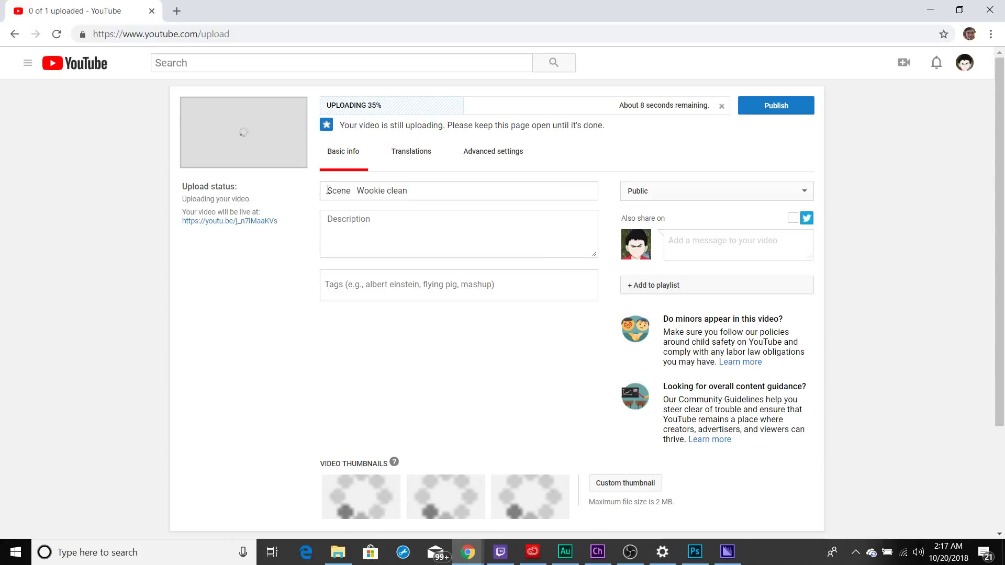
- Review the upload's title, description and processing status without publishing, and minimize Chrome
left_click_drag(321, 191, 473, 189)
left_click(388, 219)
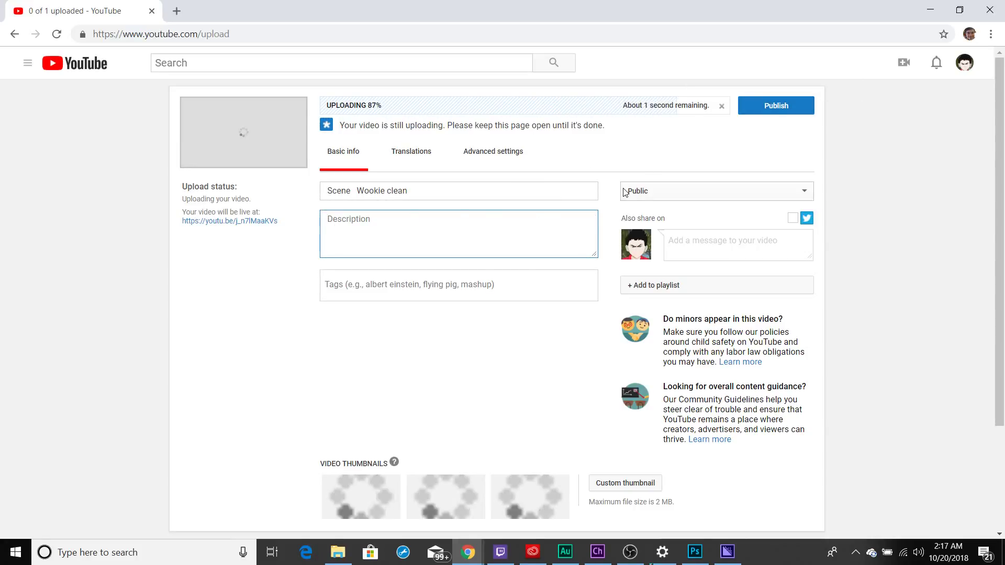
key("alt+Tab")
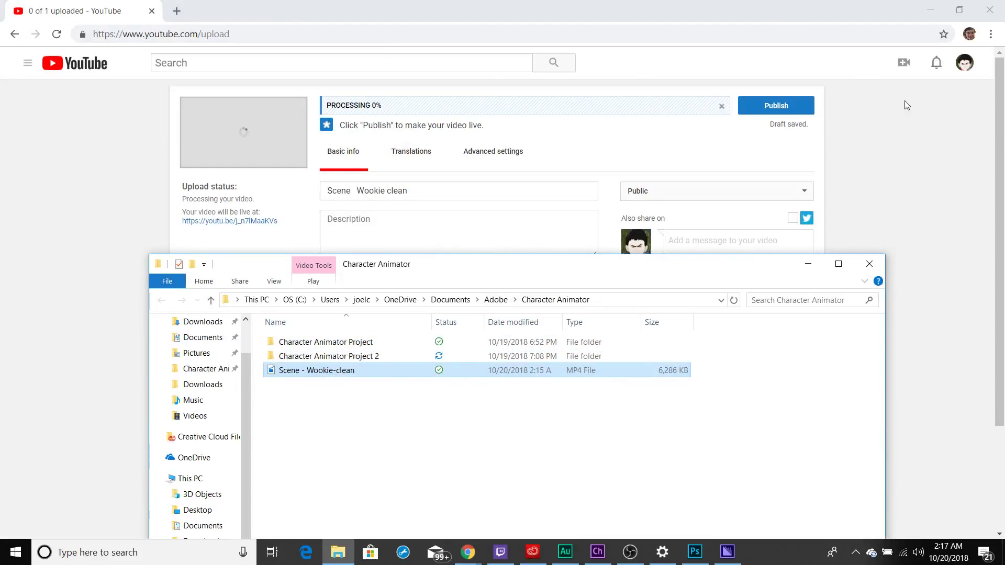
left_click(941, 110)
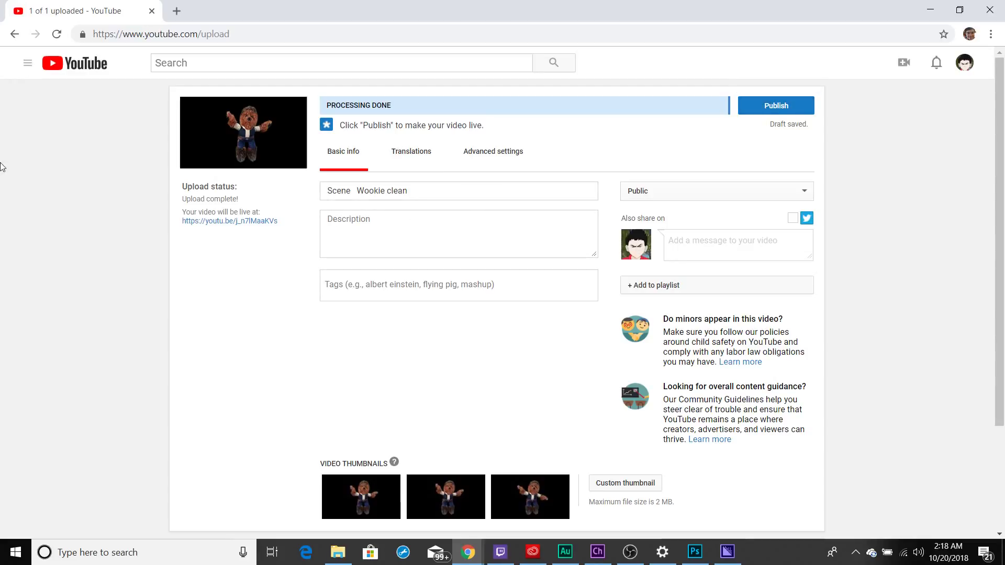
left_click(930, 10)
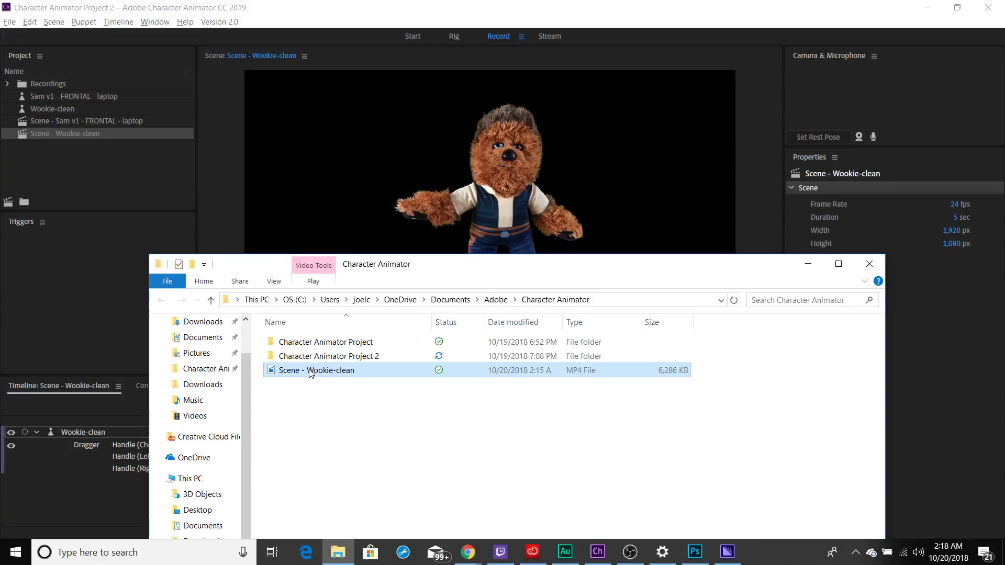
- Delete the Scene - Wookie-clean MP4 file from the Character Animator folder and close File Explorer
key("alt+Up")
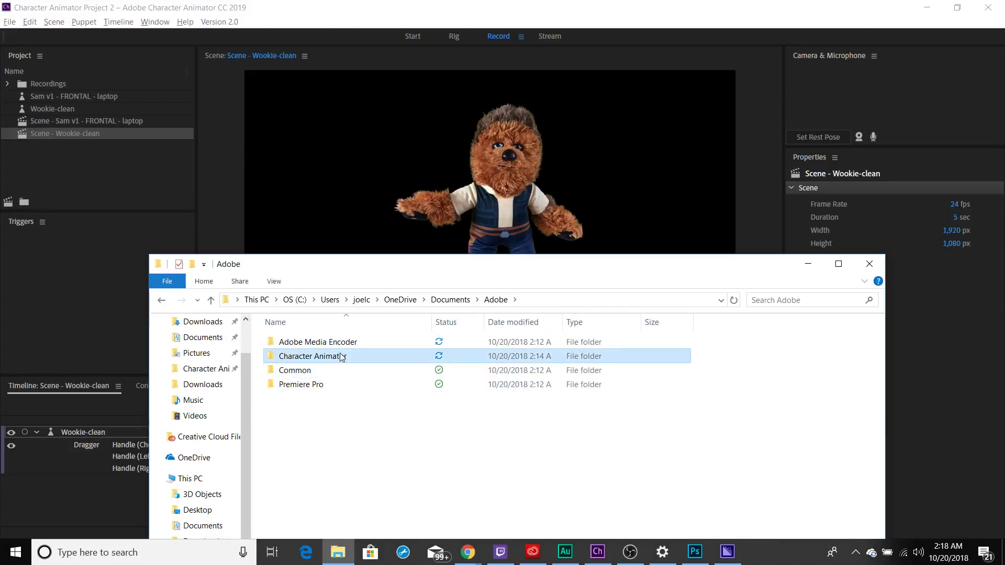
double_click(341, 356)
left_click(335, 371)
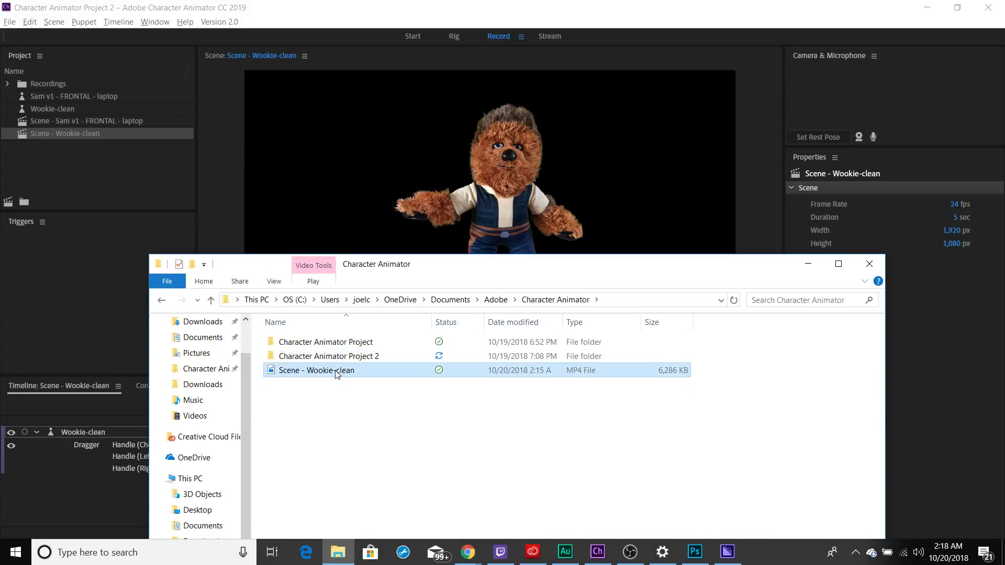
key("Delete")
left_click(529, 299)
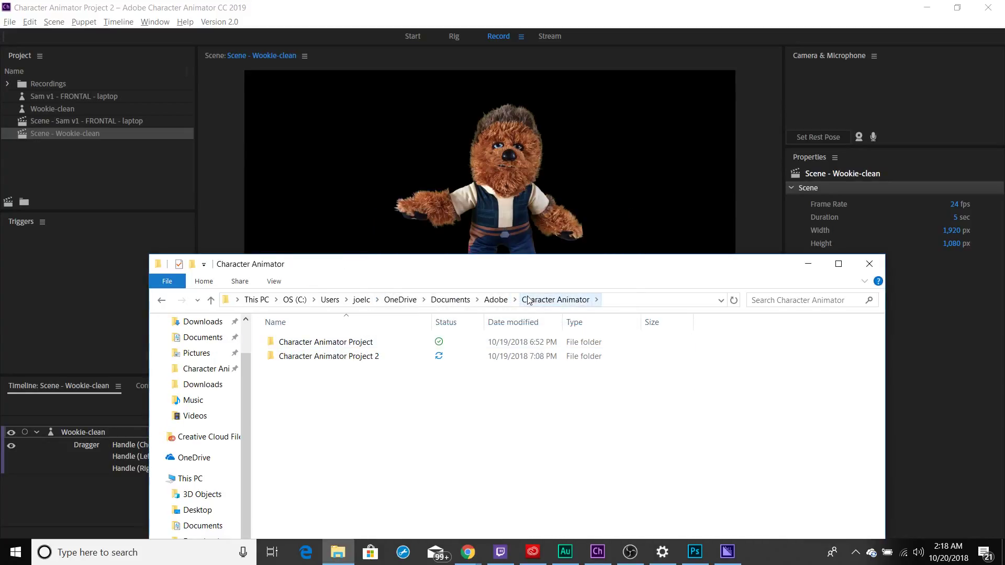
left_click(869, 264)
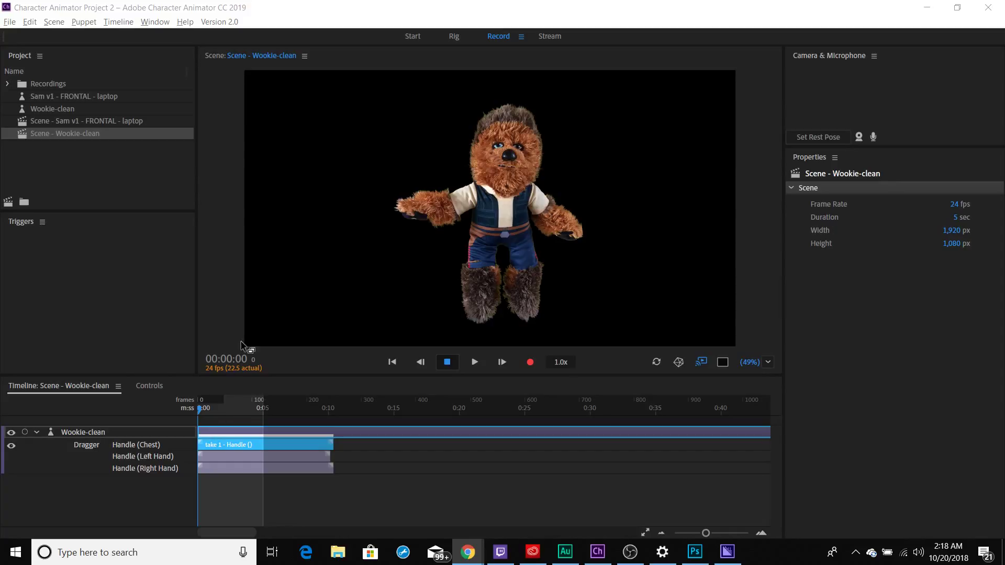
- Place the playhead at 00:02:01, enable the timeline work area and adjust it to span about 0:01 to 0:07
left_click(122, 26)
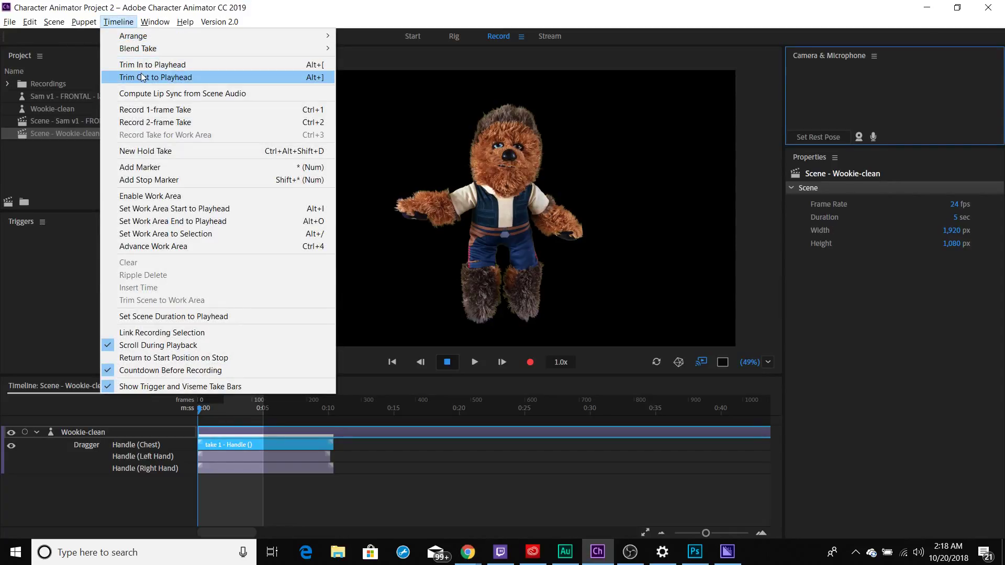
left_click(285, 421)
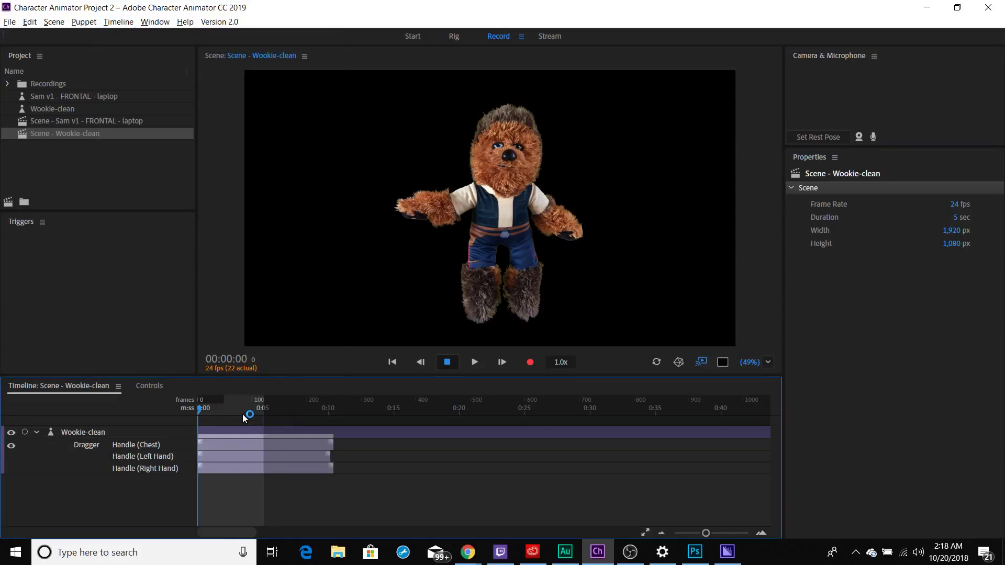
left_click(224, 410)
right_click(224, 411)
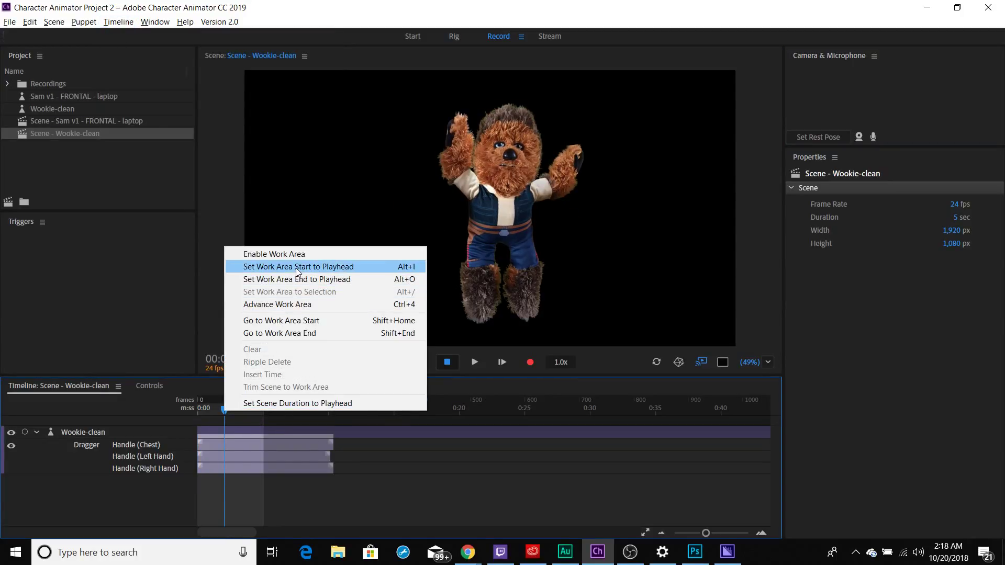
left_click(291, 254)
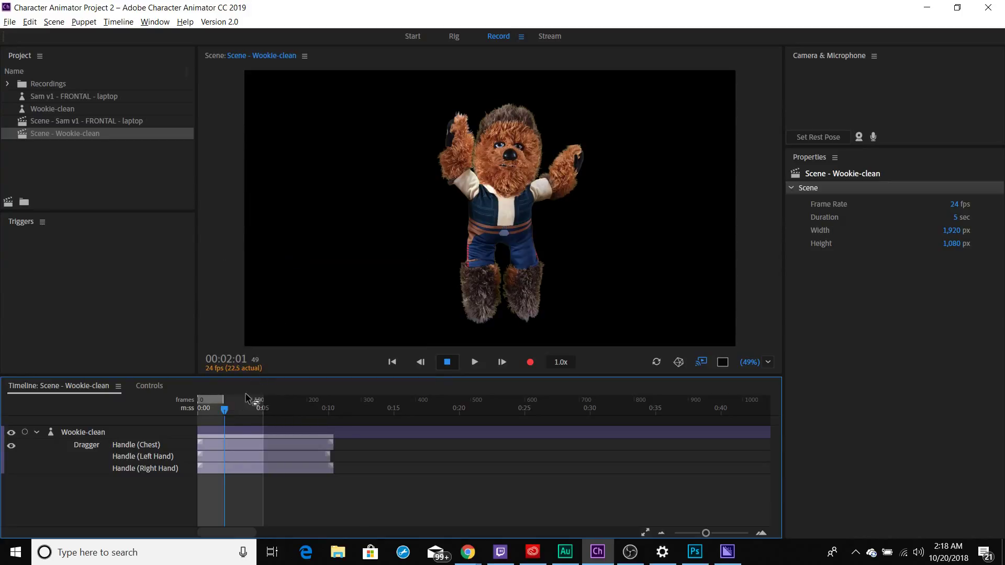
left_click_drag(214, 399, 300, 400)
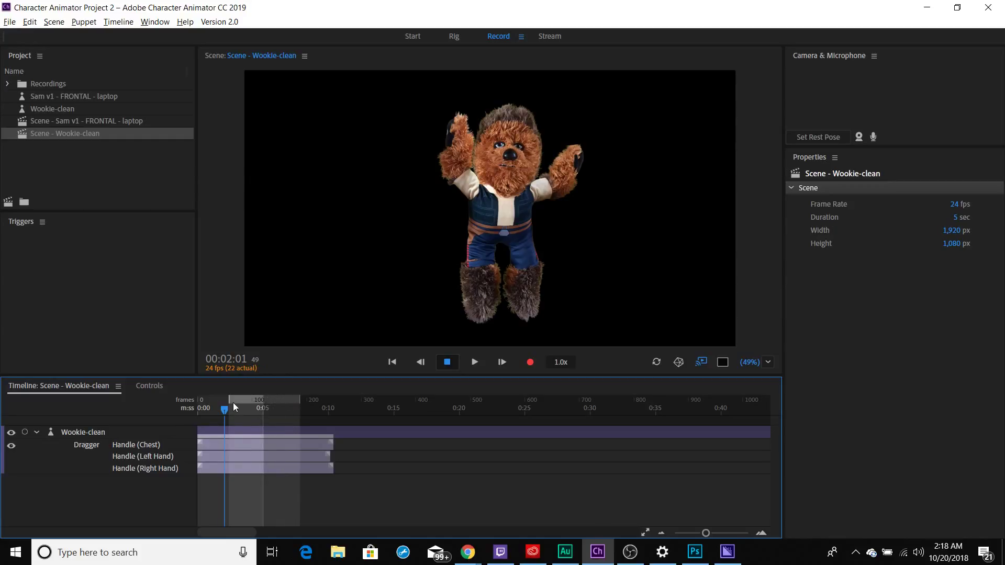
left_click_drag(230, 400, 214, 400)
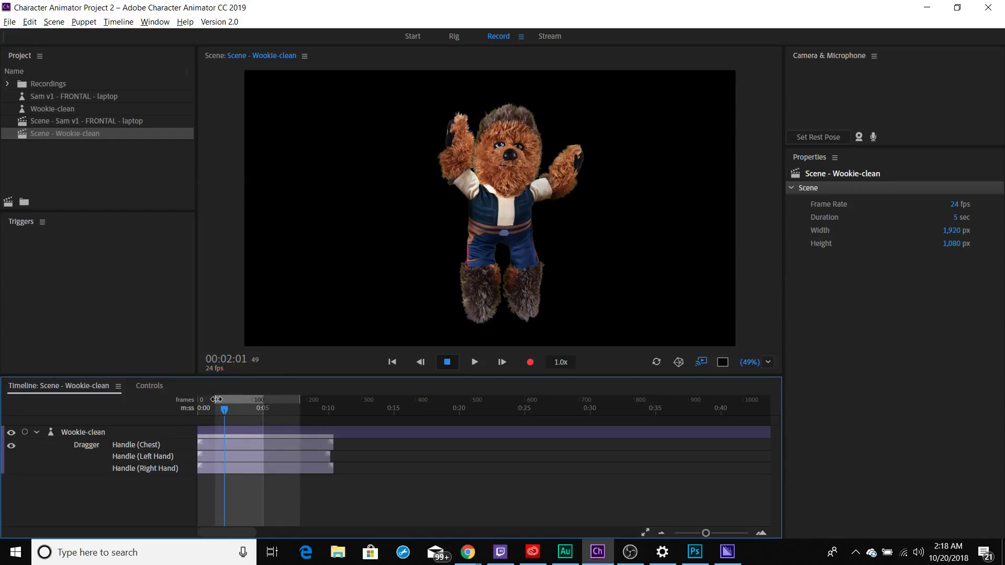
left_click_drag(298, 397, 283, 399)
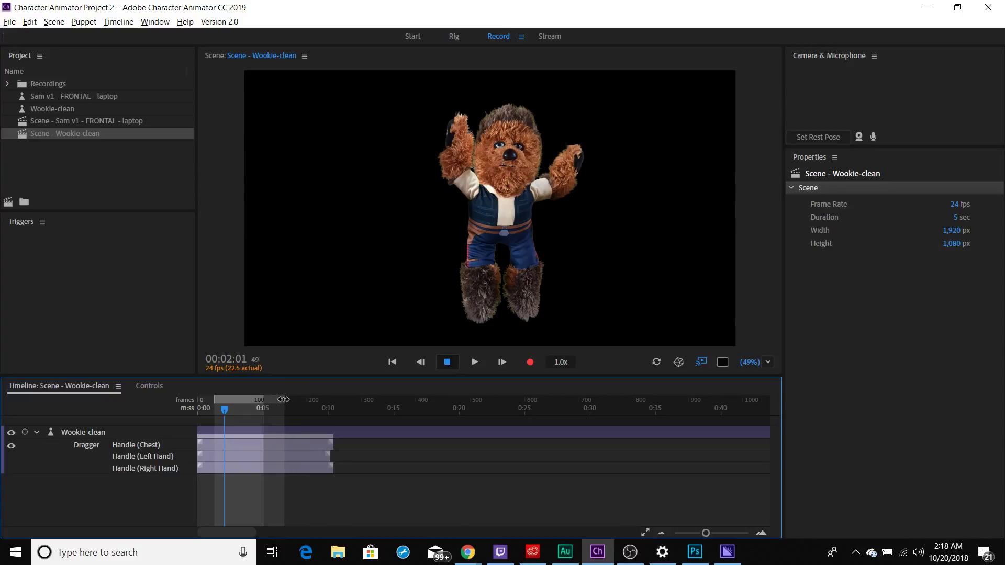
- Set the Scene - Wookie-clean duration to 20 sec and reposition the work area to about 0:05 to 0:07
left_click(68, 136)
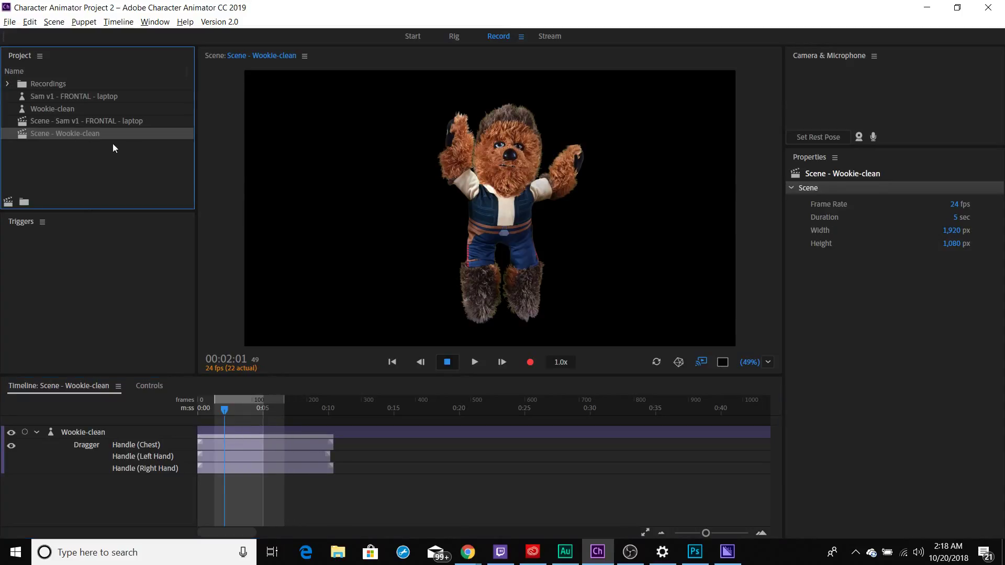
left_click(955, 217)
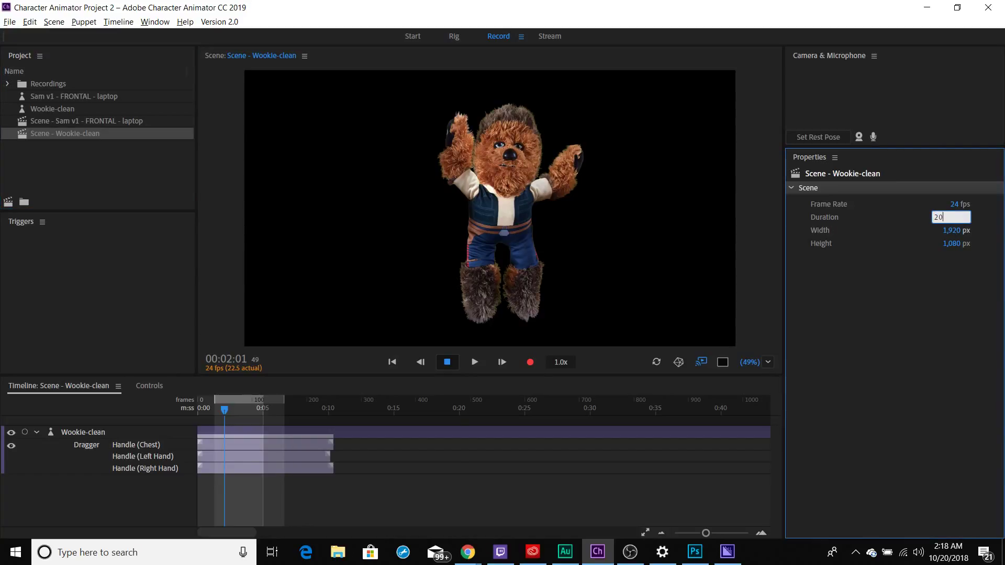
key("Return")
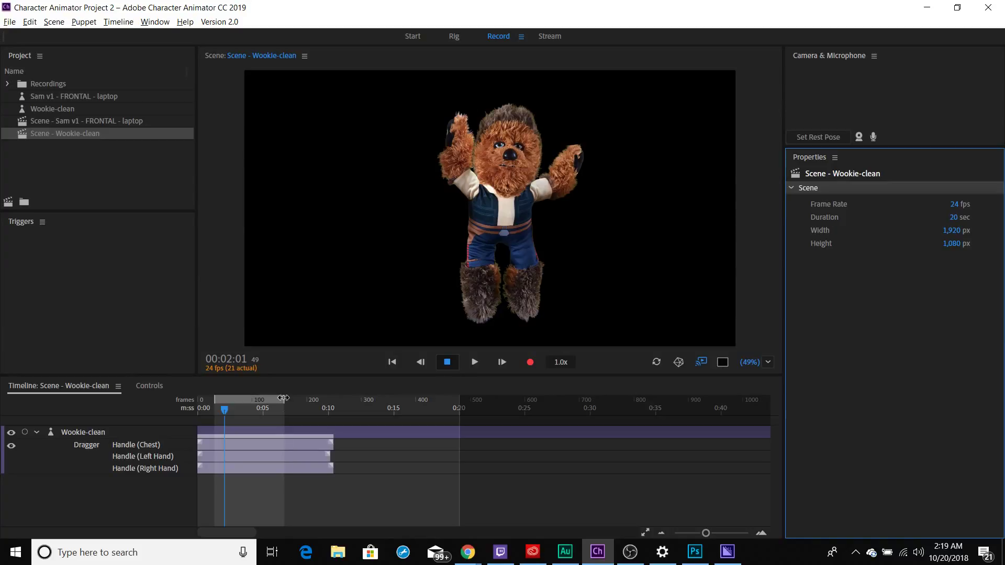
mouse_move(285, 398)
left_mouse_down()
mouse_move(225, 399)
mouse_move(274, 392)
left_mouse_up()
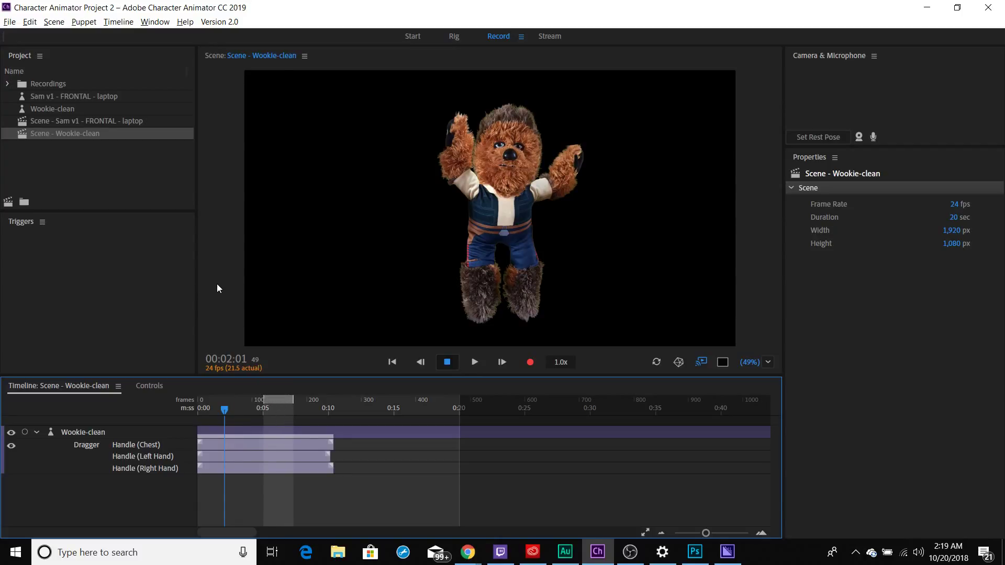
- Export the scene as Scene - Wookie-clean in H.264 (*.mp4) format to the Character Animator folder and switch to Adobe Media Encoder
left_click(9, 22)
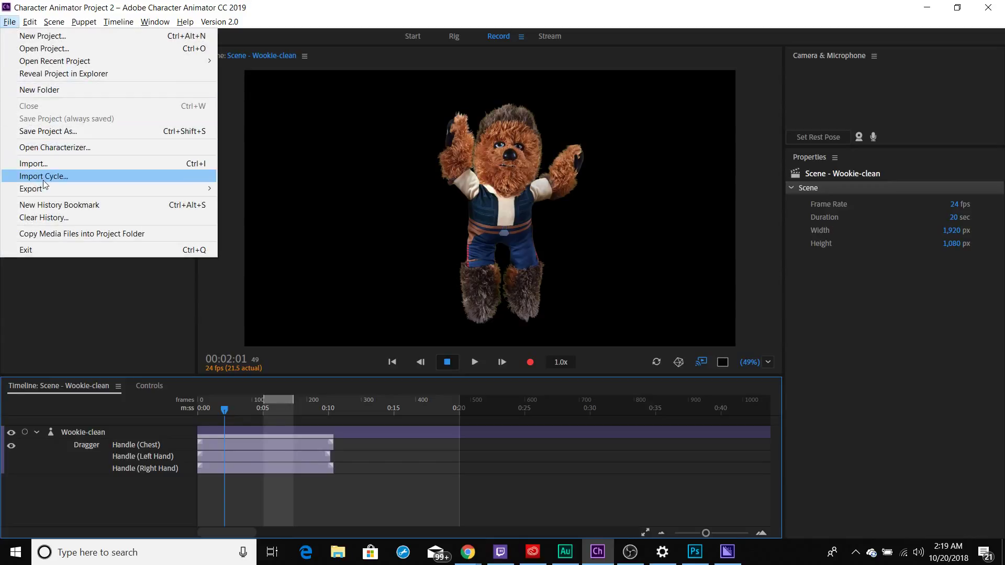
mouse_move(47, 190)
left_click(260, 188)
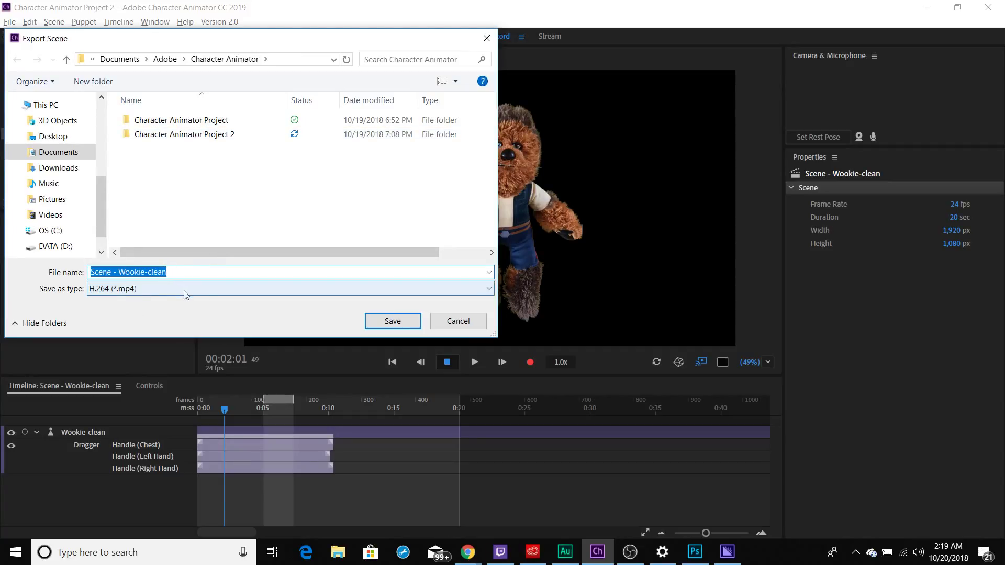
left_click(388, 320)
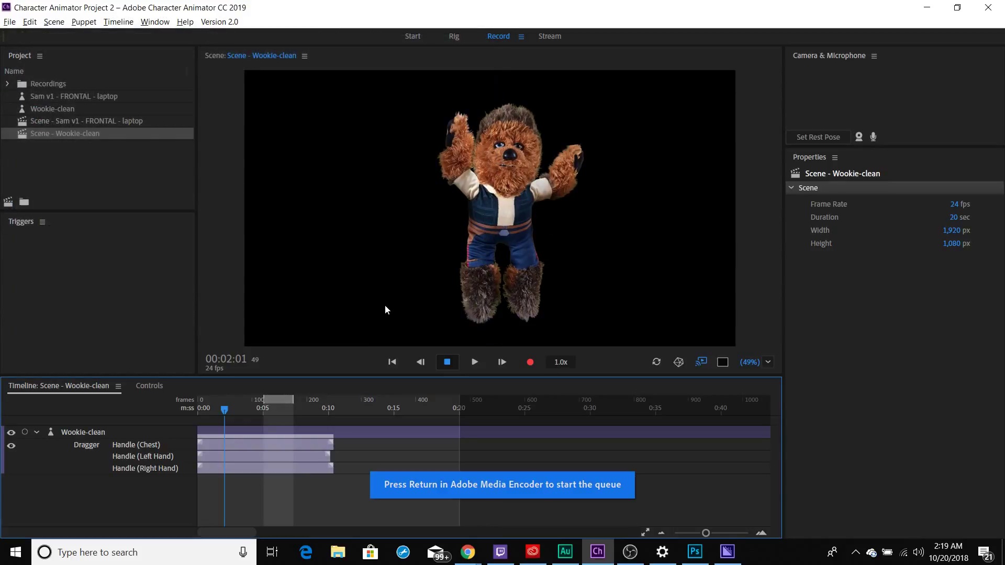
left_click(726, 559)
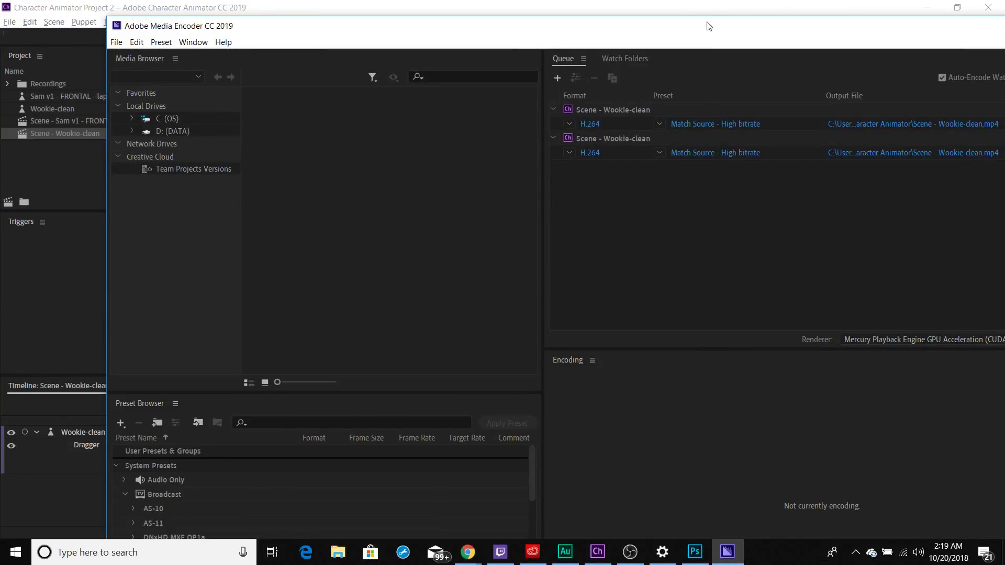
- Maximize Adobe Media Encoder, encode the queued Scene - Wookie-clean export and play the resulting MP4 from the Character Animator folder
left_click_drag(706, 23, 650, 1)
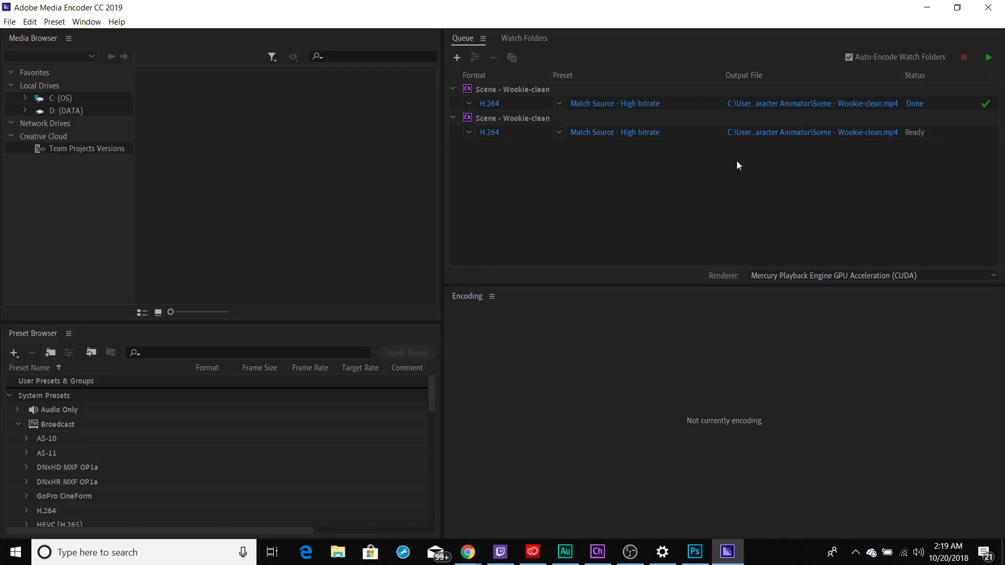
left_click(989, 57)
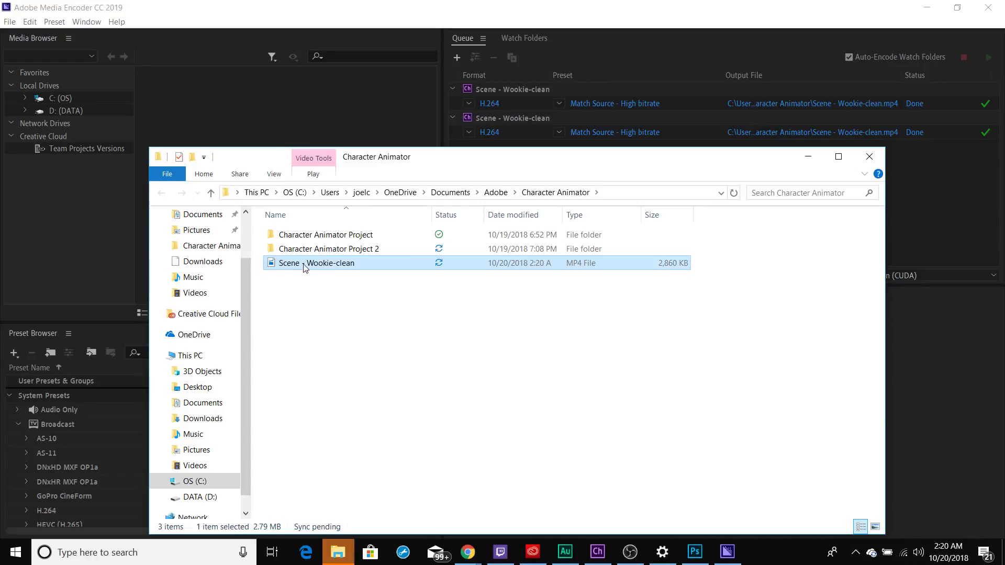
double_click(305, 263)
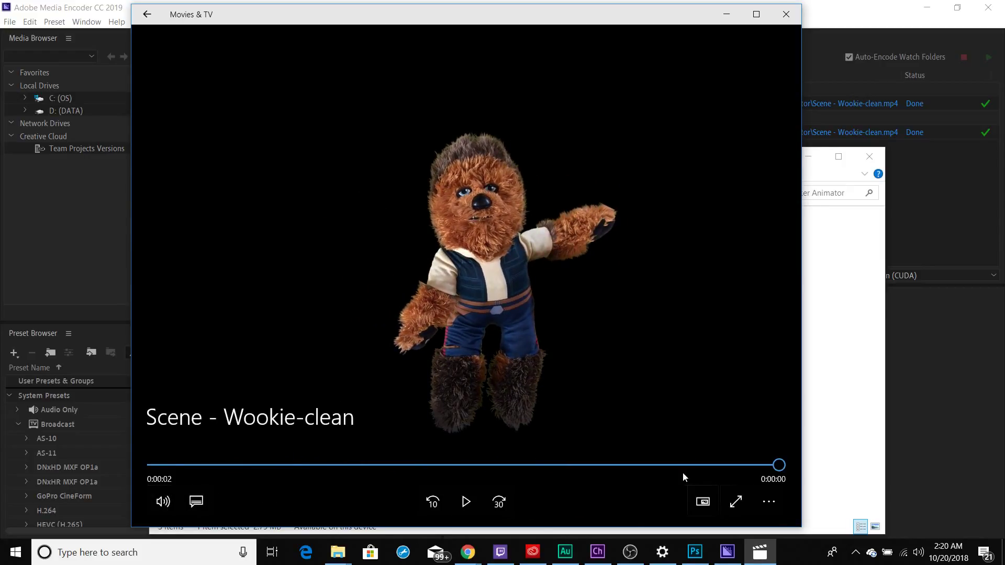
left_click(859, 11)
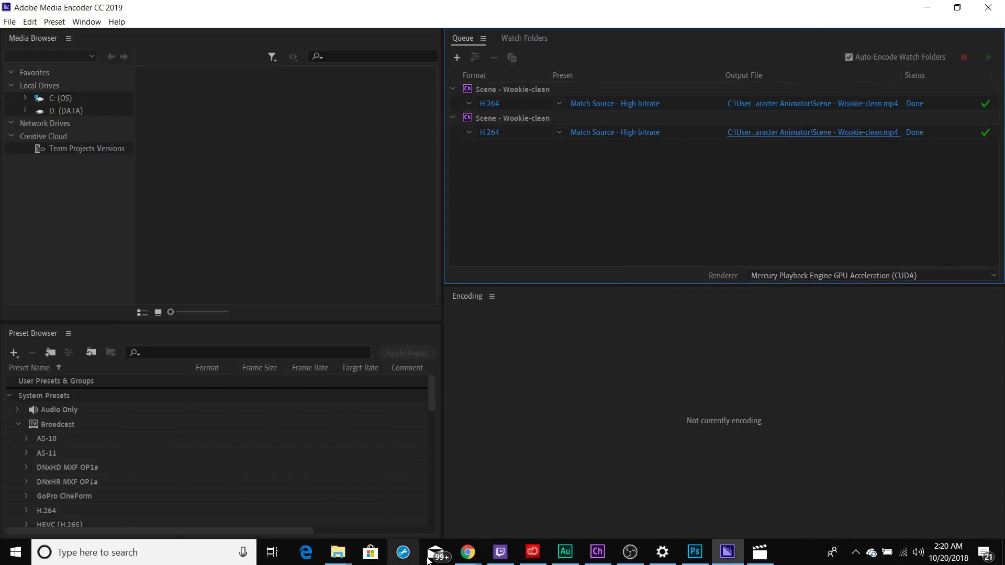
- Switch to Character Animator and extend the work area to span about 0:02 to 0:08
left_click(598, 552)
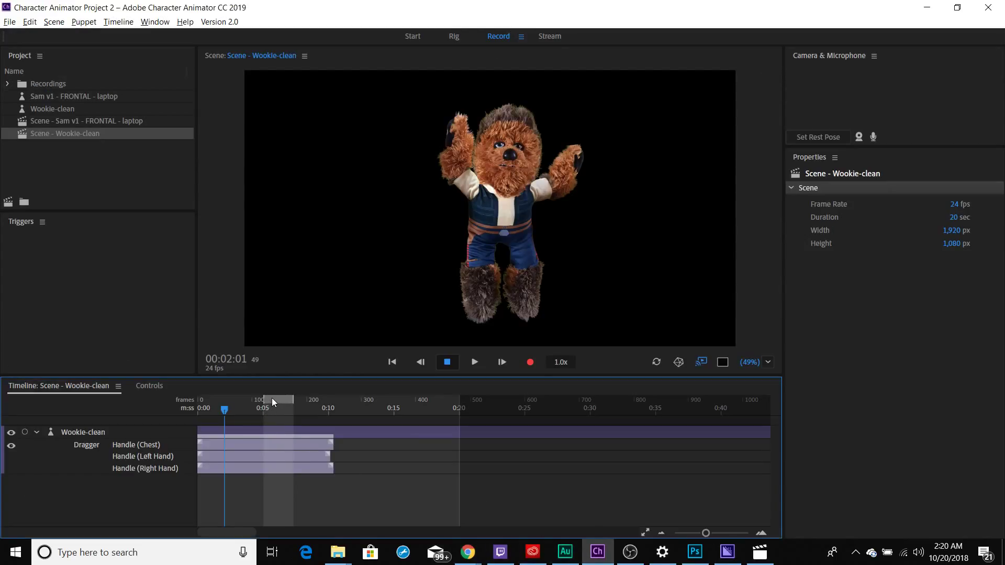
left_click_drag(272, 399, 231, 400)
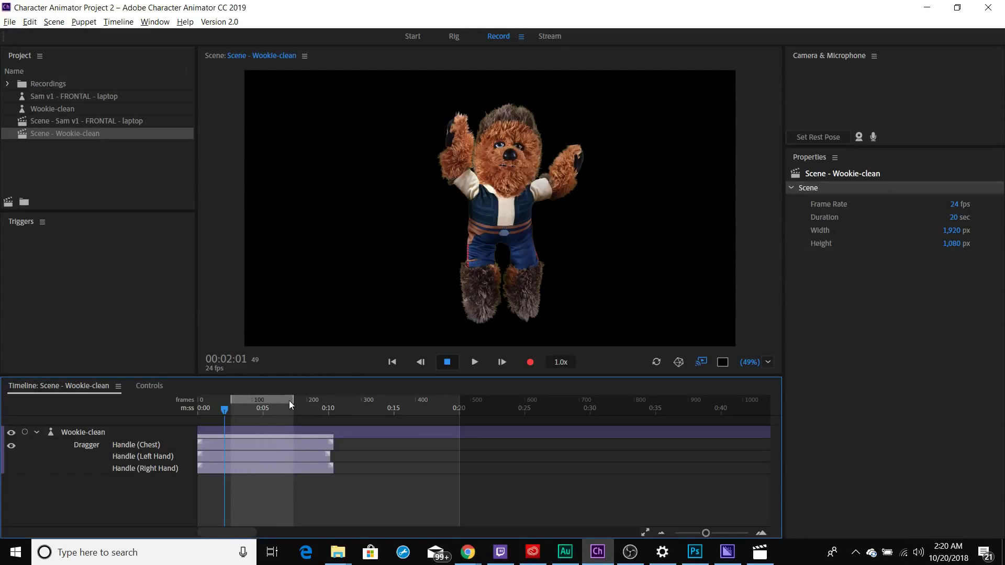
left_click_drag(293, 400, 306, 401)
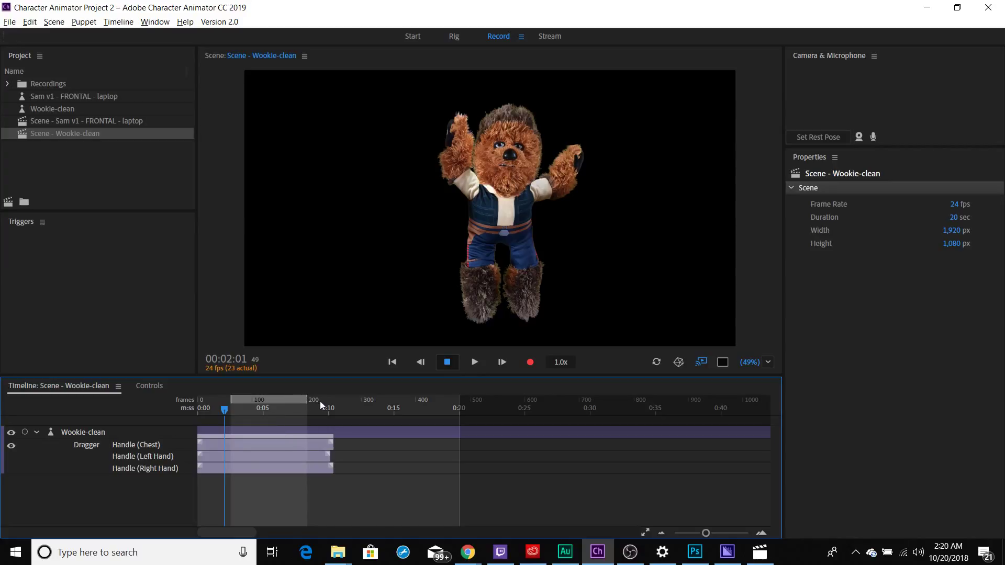
- Place the playhead at 00:19:02 and arm the Wookie-clean puppet and its Dragger behavior for recording
left_click(320, 407)
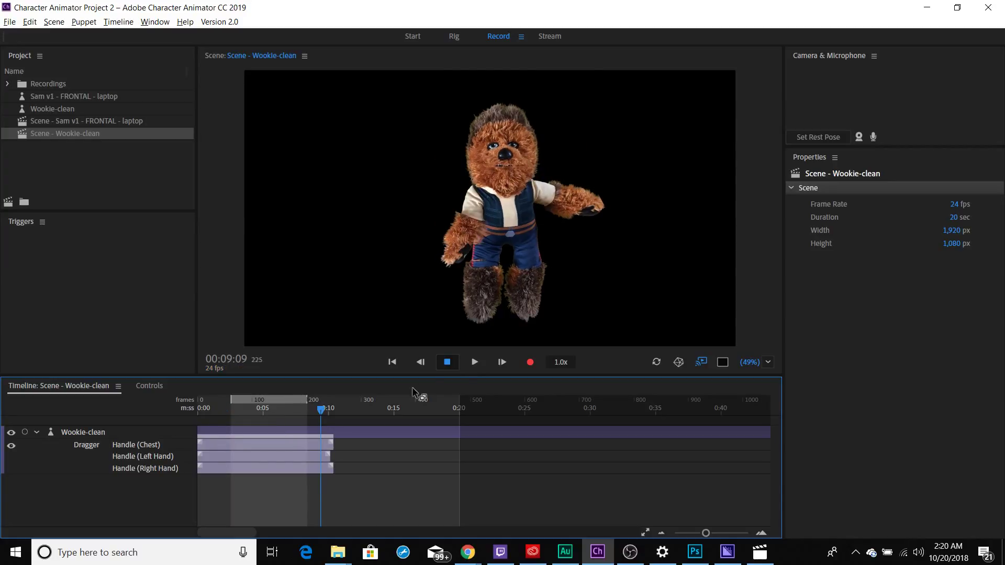
left_click(448, 406)
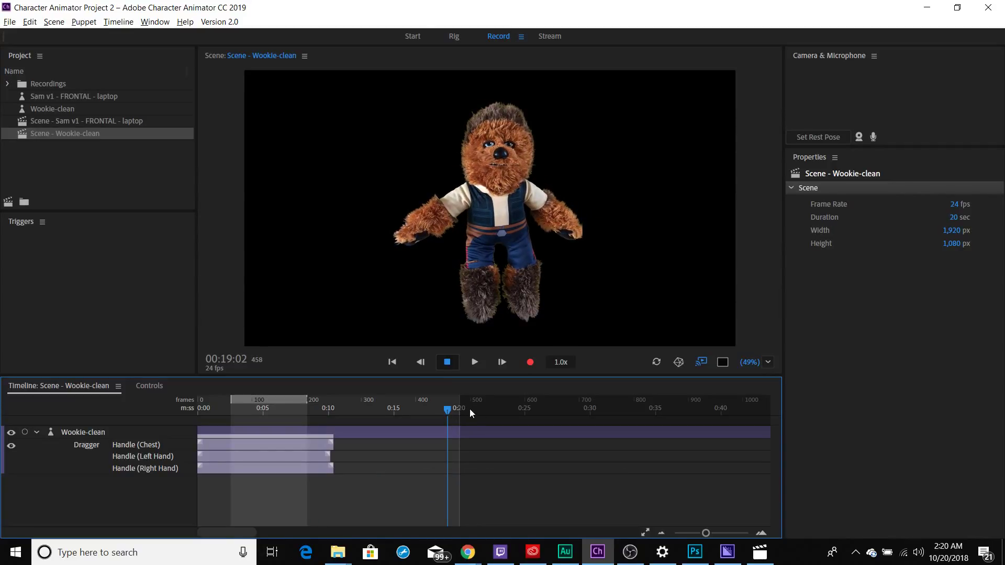
left_click(25, 432)
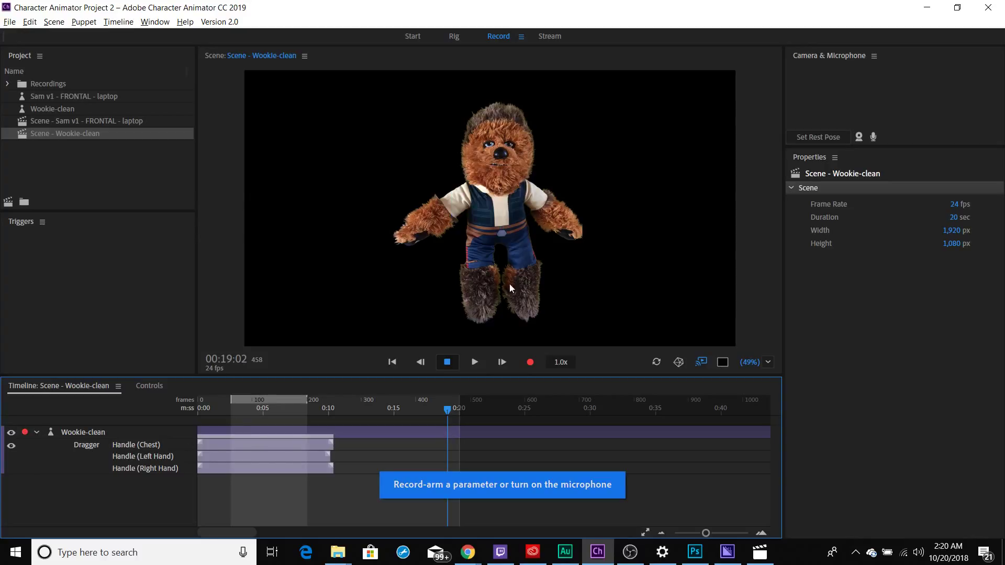
left_click(593, 238)
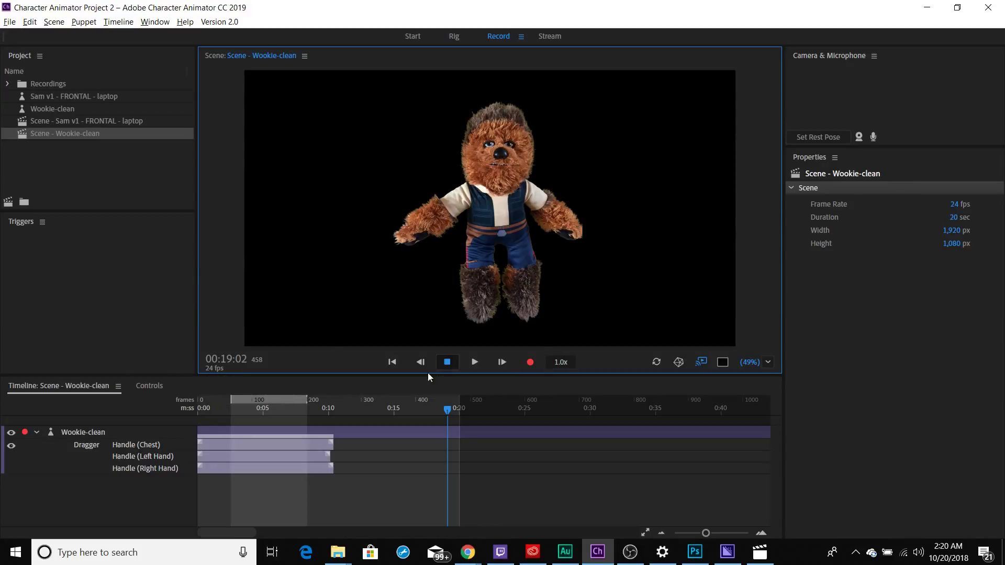
left_click(123, 430)
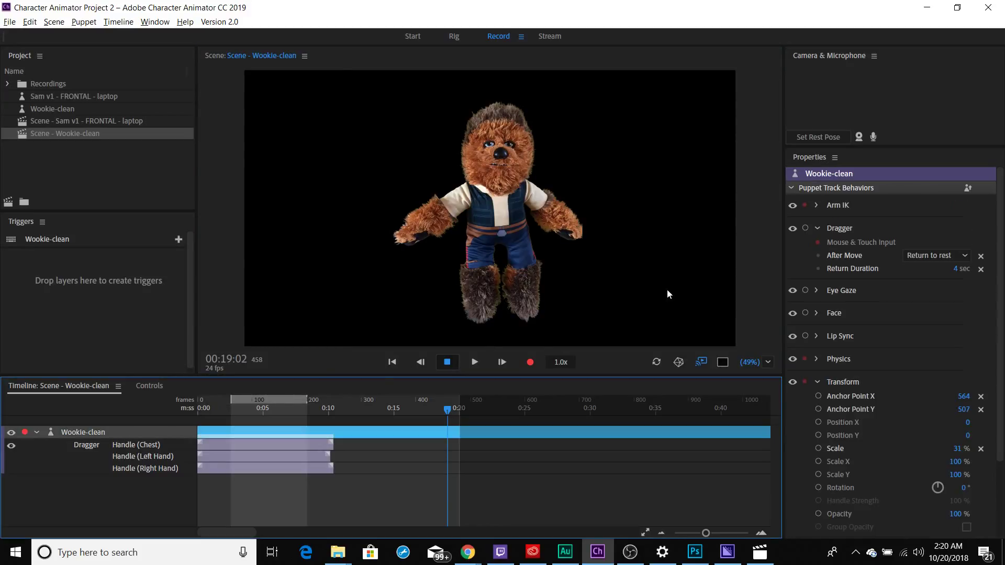
left_click(804, 228)
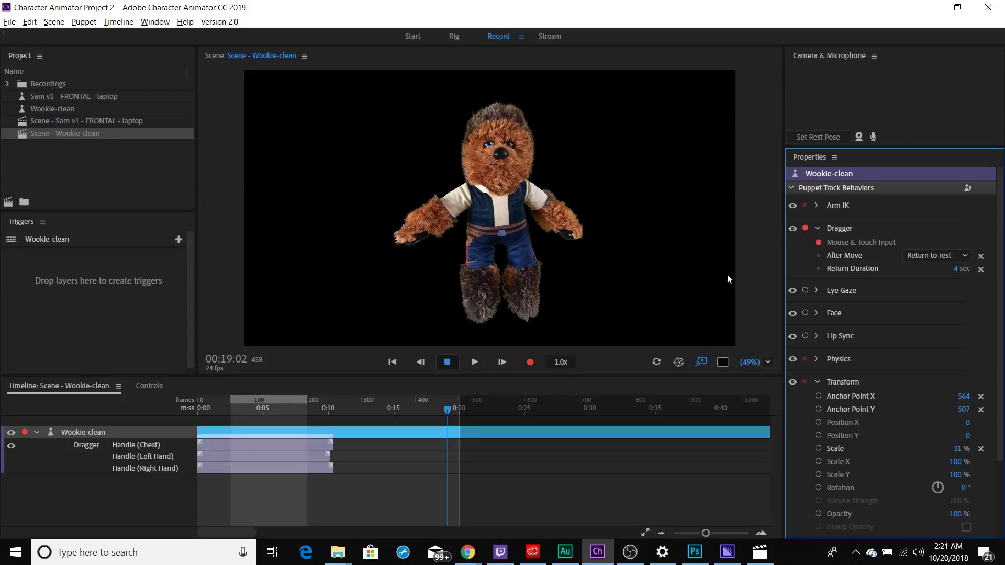
- Record a Dragger take of the puppet's left hand from 00:19:02 to about 00:21:22
left_click(571, 225)
key("ctrl+r")
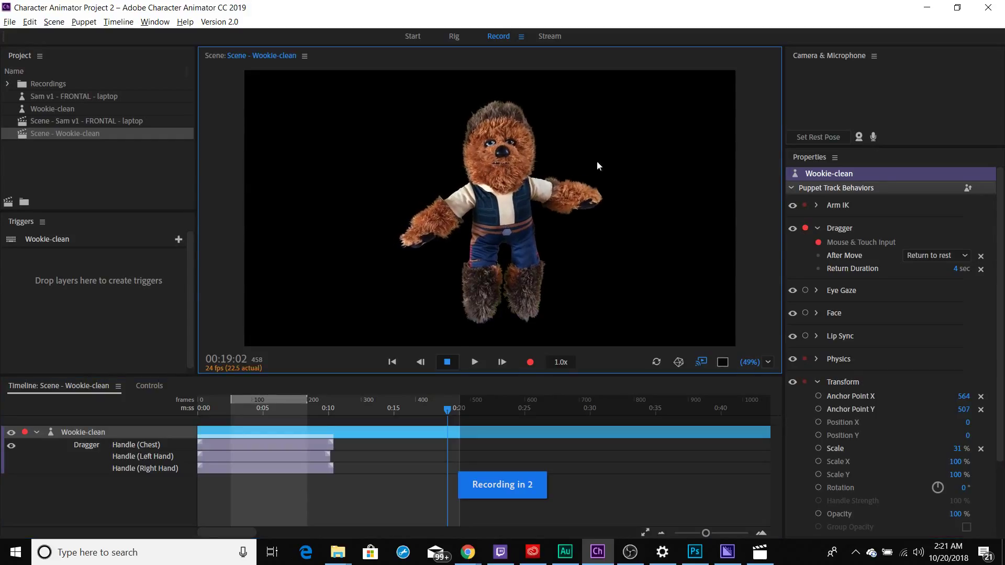
mouse_move(596, 166)
left_mouse_down()
mouse_move(569, 170)
mouse_move(580, 219)
mouse_move(588, 186)
mouse_move(580, 173)
mouse_move(577, 243)
mouse_move(600, 172)
mouse_move(602, 186)
left_mouse_up()
key("space")
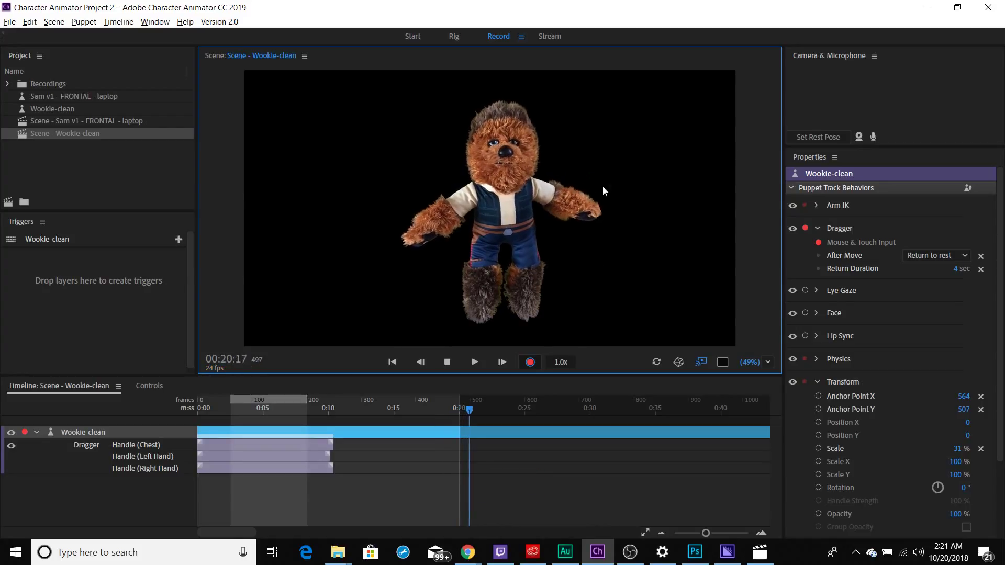
key("space")
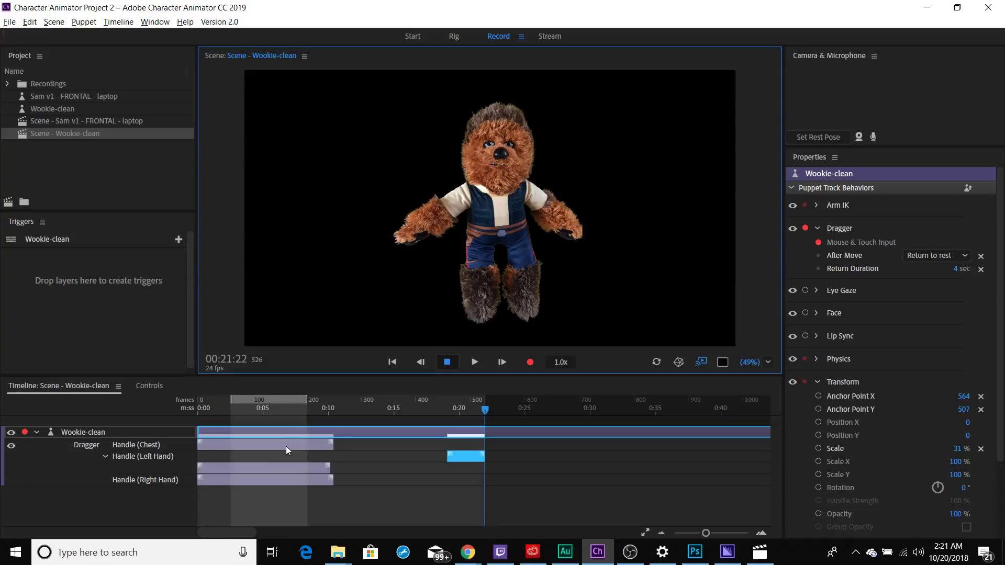
- Move the playhead to the start of the work area
right_click(246, 399)
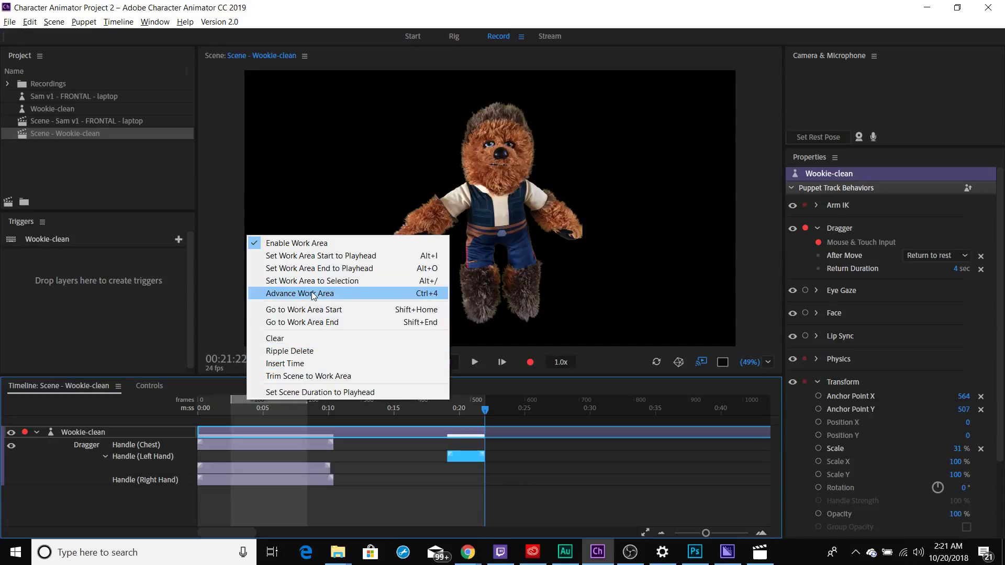
left_click(312, 310)
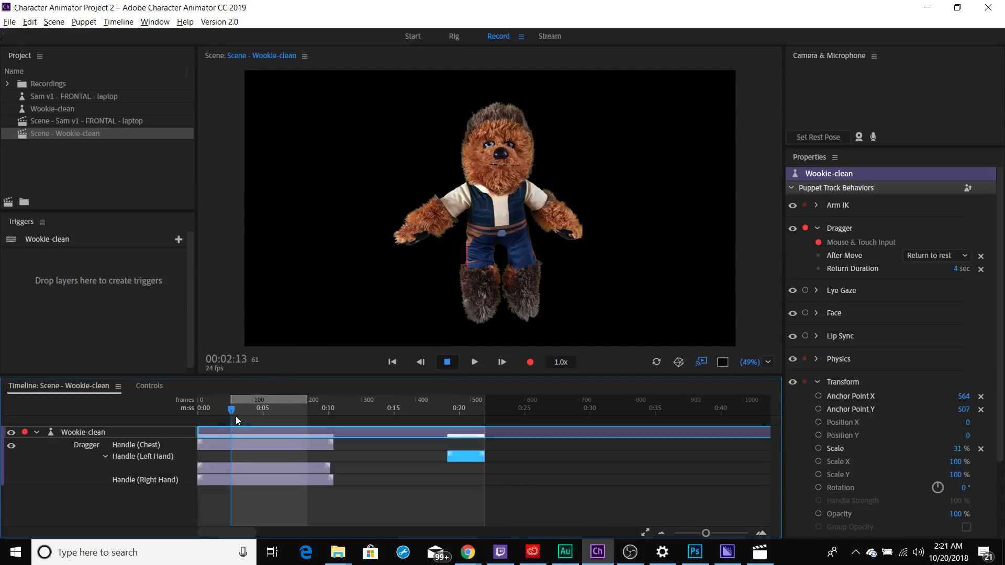
- Open the Scene - Sam v1 - FRONTAL - laptop scene and turn on the camera and microphone inputs
double_click(65, 124)
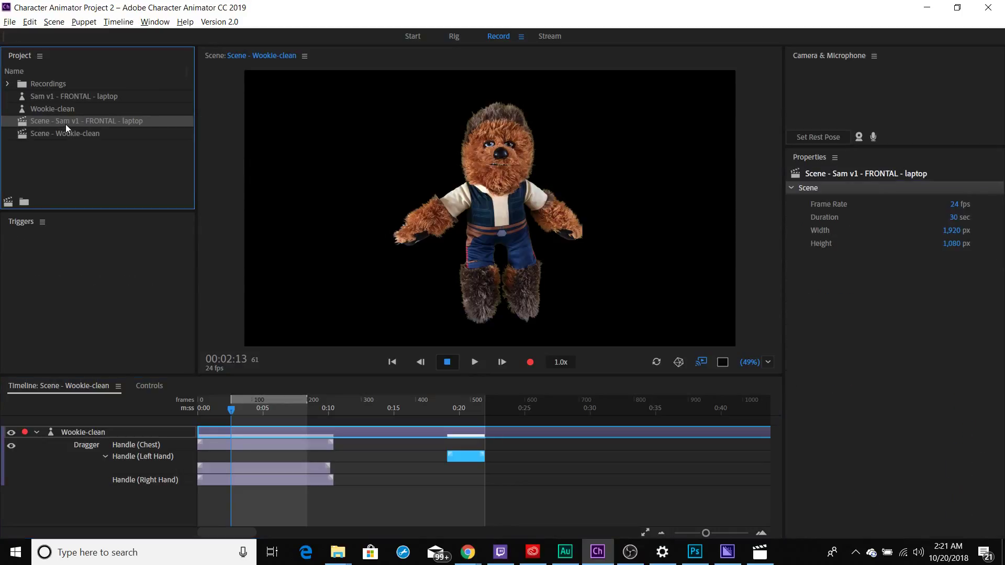
left_click(859, 143)
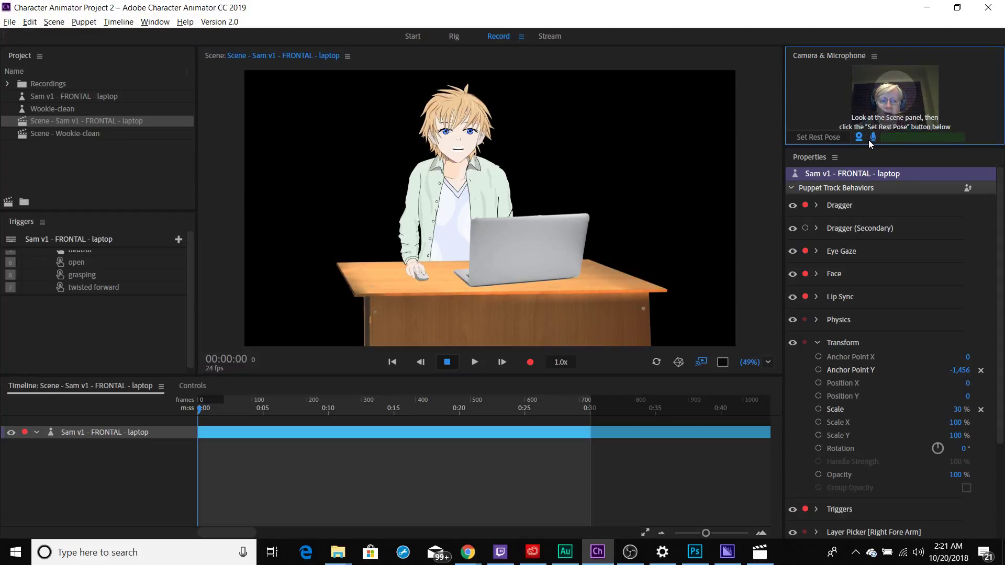
left_click(412, 274)
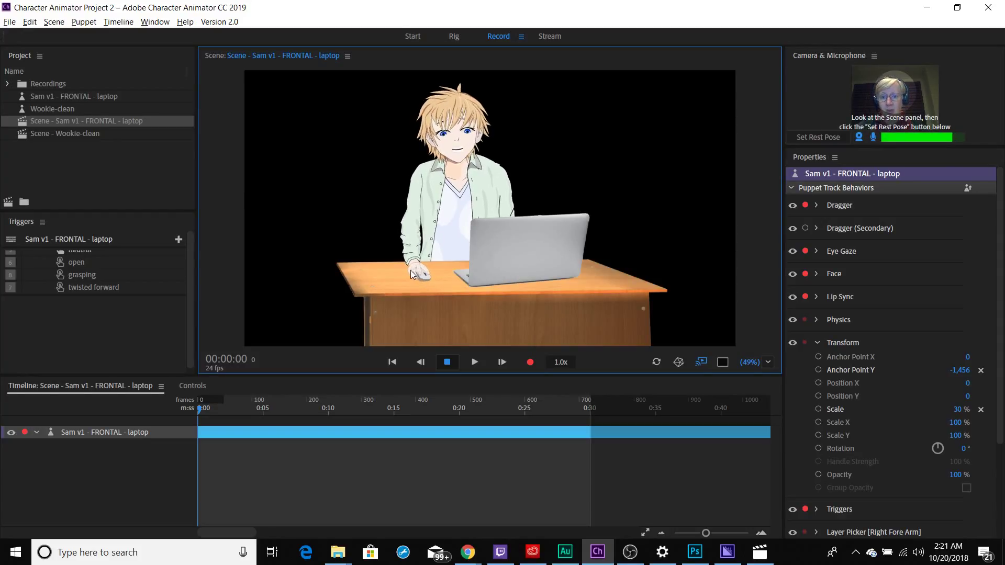